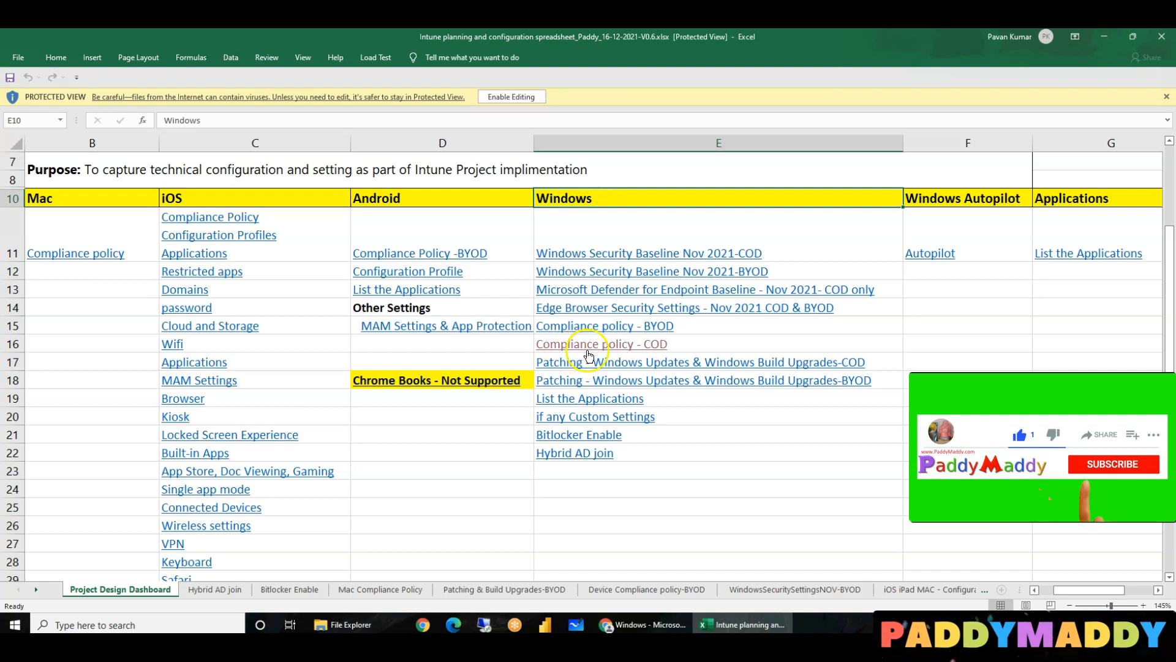
- Follow the dashboard's Windows 'Compliance policy - COD' link to the Device Compliance policy-COD sheet
left_click_drag(717, 543, 623, 228)
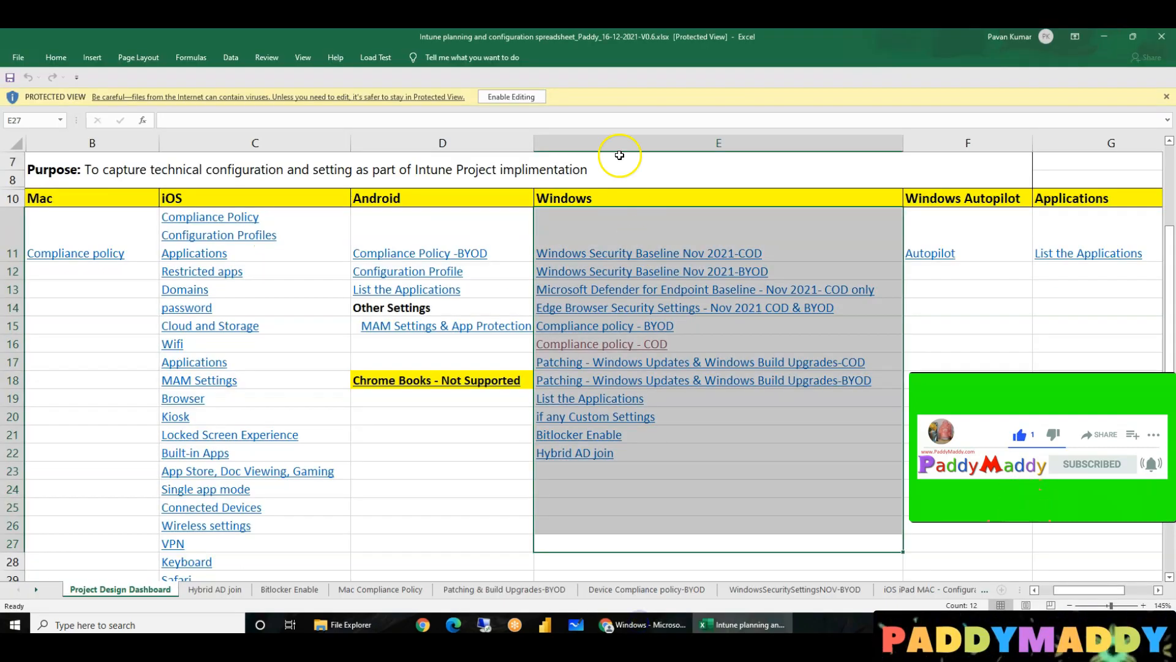
left_click(695, 561)
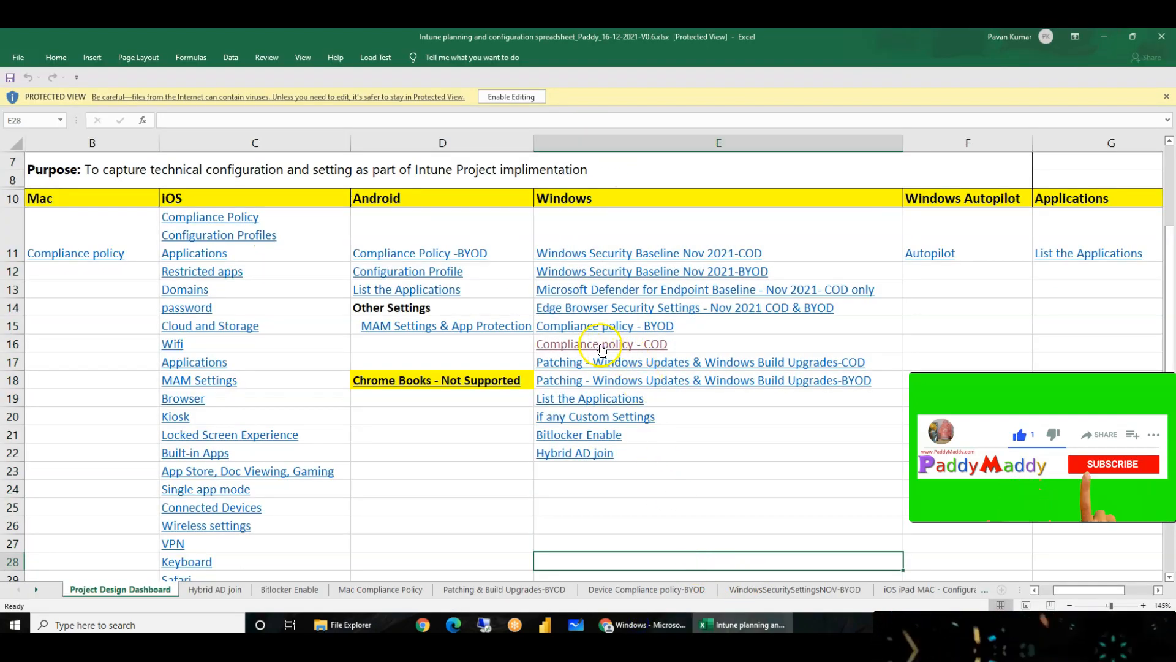
left_click(638, 343)
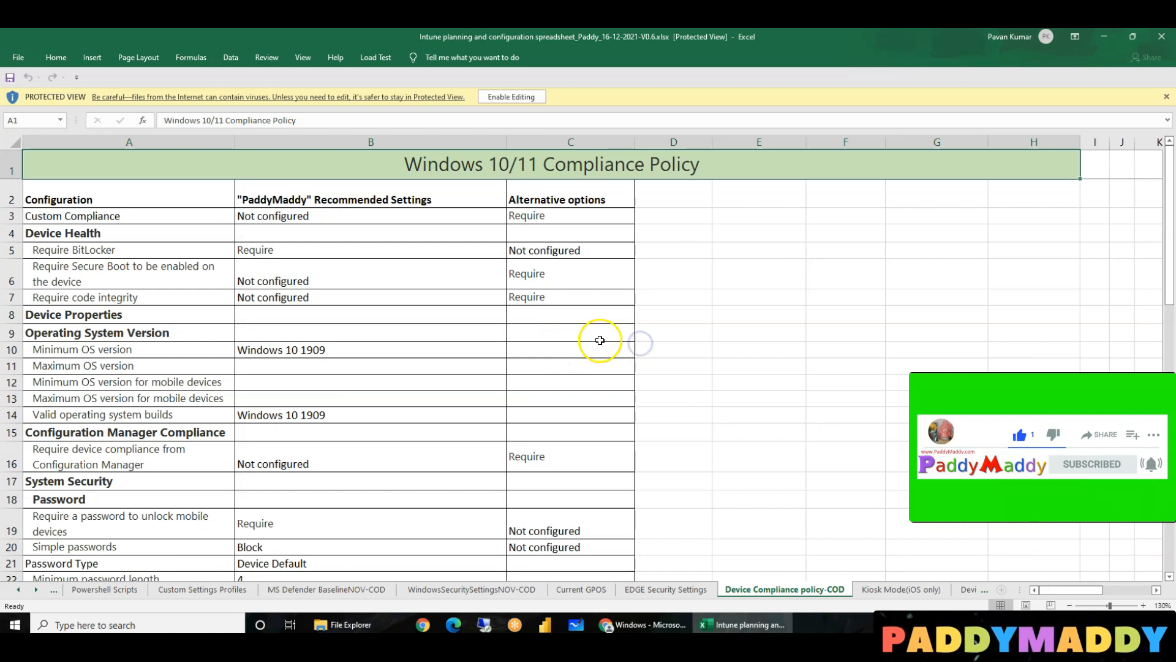
- Review the recommended and alternative Custom Compliance settings, then switch to Endpoint Manager's Windows compliance policies
left_click_drag(114, 193, 580, 301)
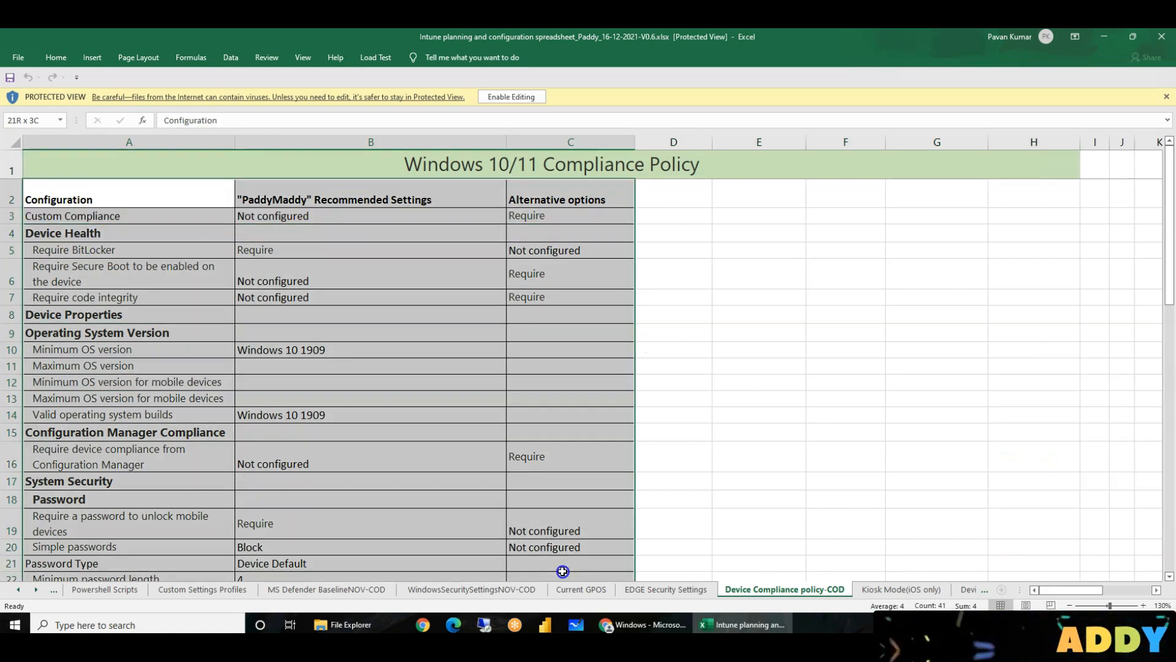
left_click(322, 262)
scroll(332, 269, "down", 5)
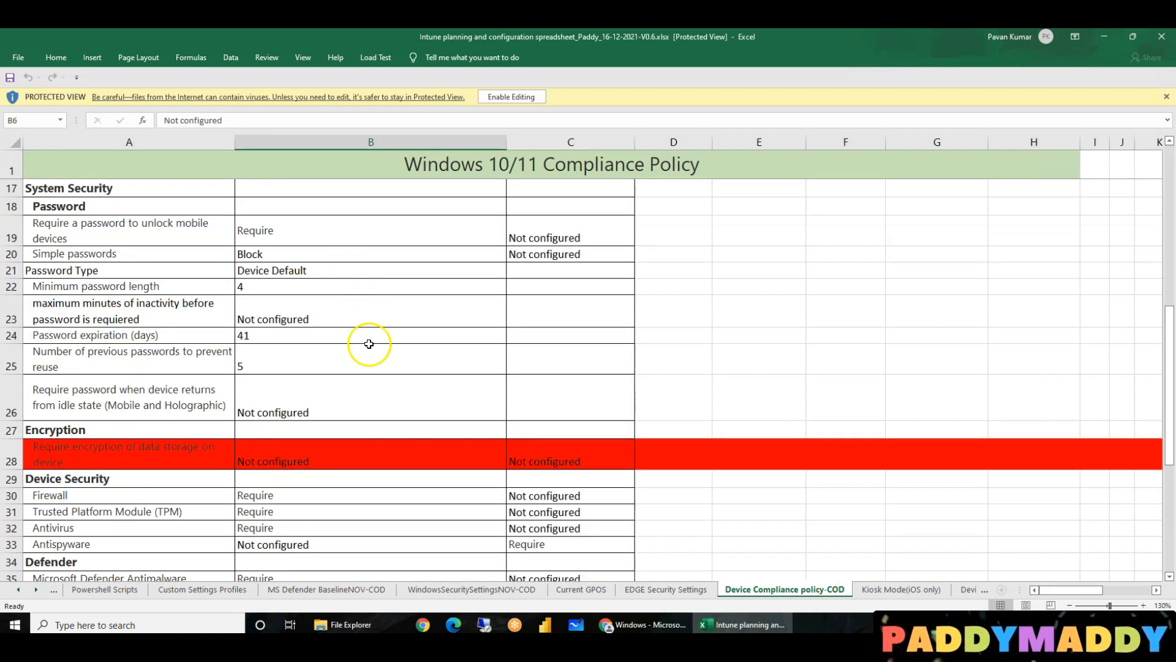
scroll(367, 341, "up", 5)
left_click(268, 200)
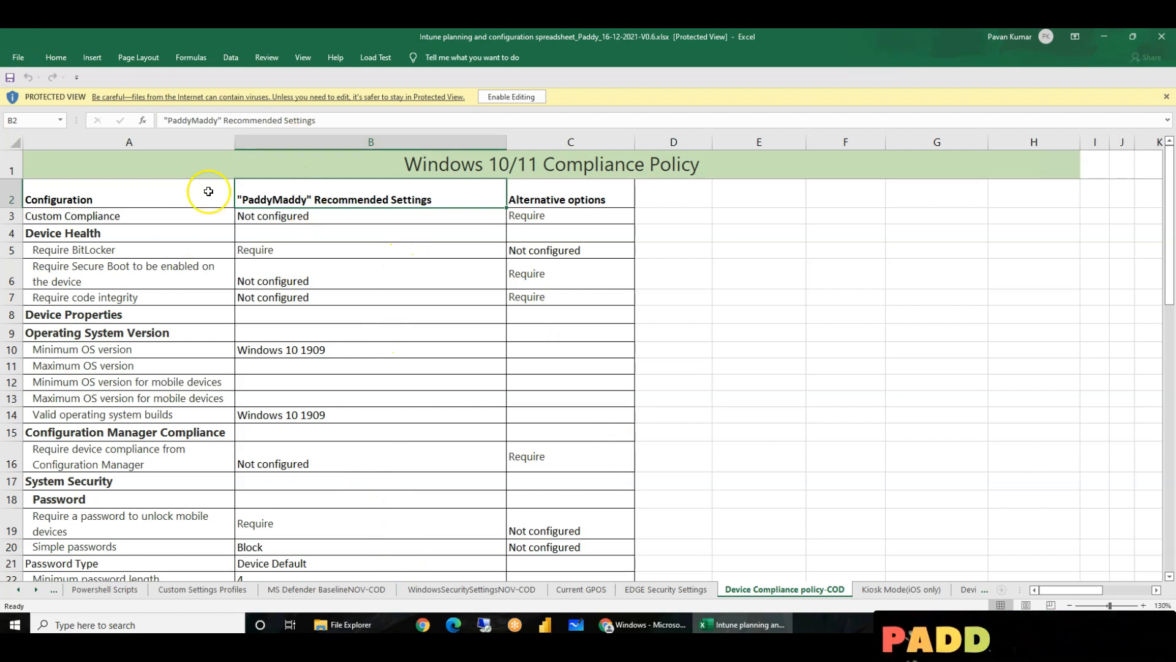
left_click(553, 214)
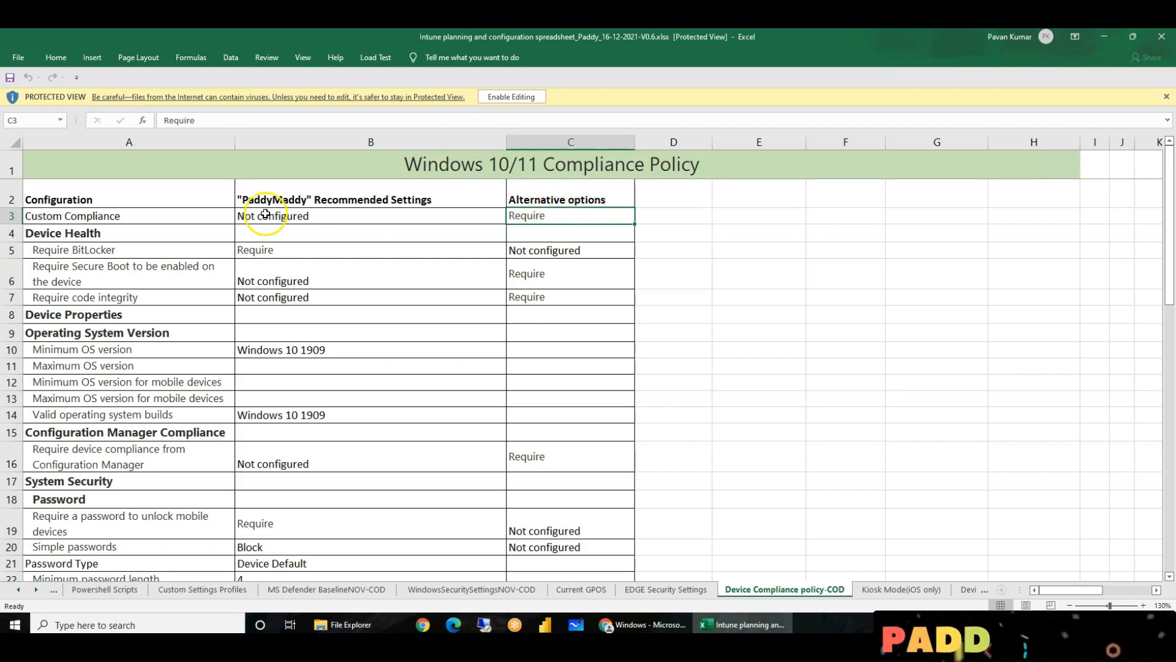
left_click(345, 215)
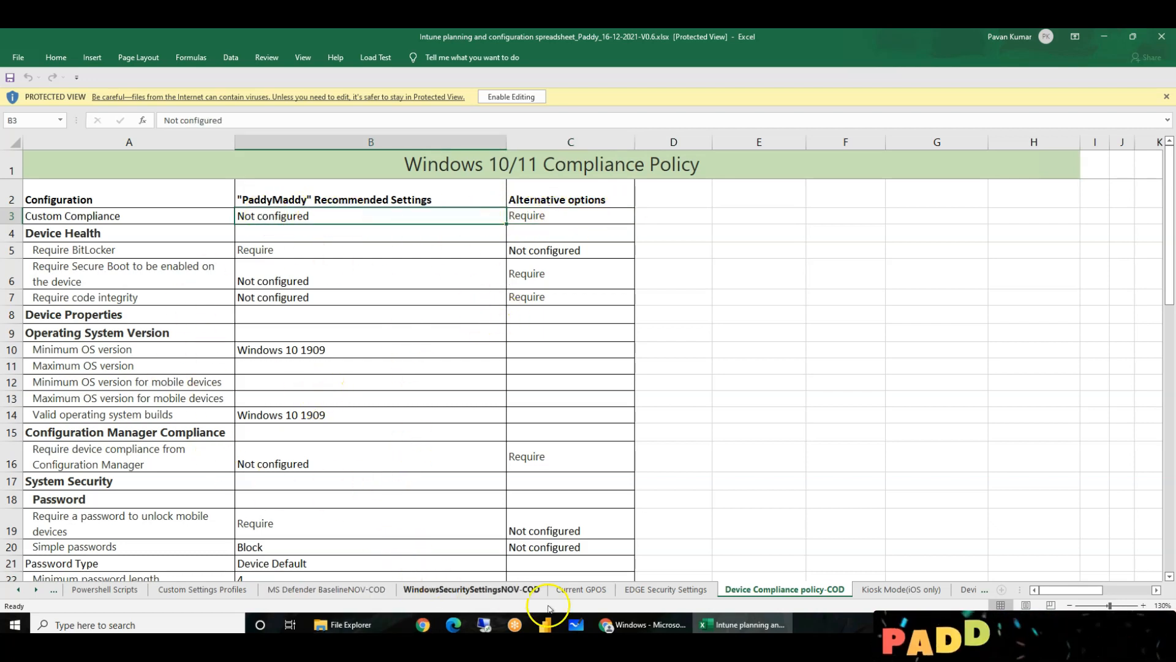
left_click(639, 625)
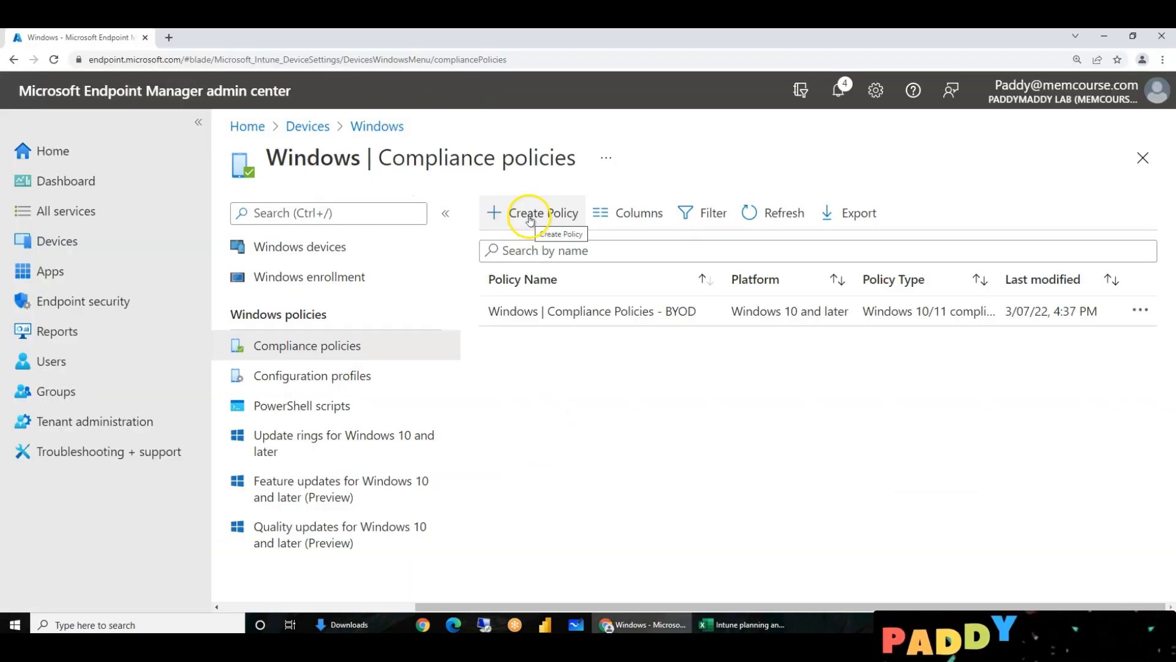
- Copy the existing BYOD policy's name and start creating a new Windows compliance policy
left_click(523, 214)
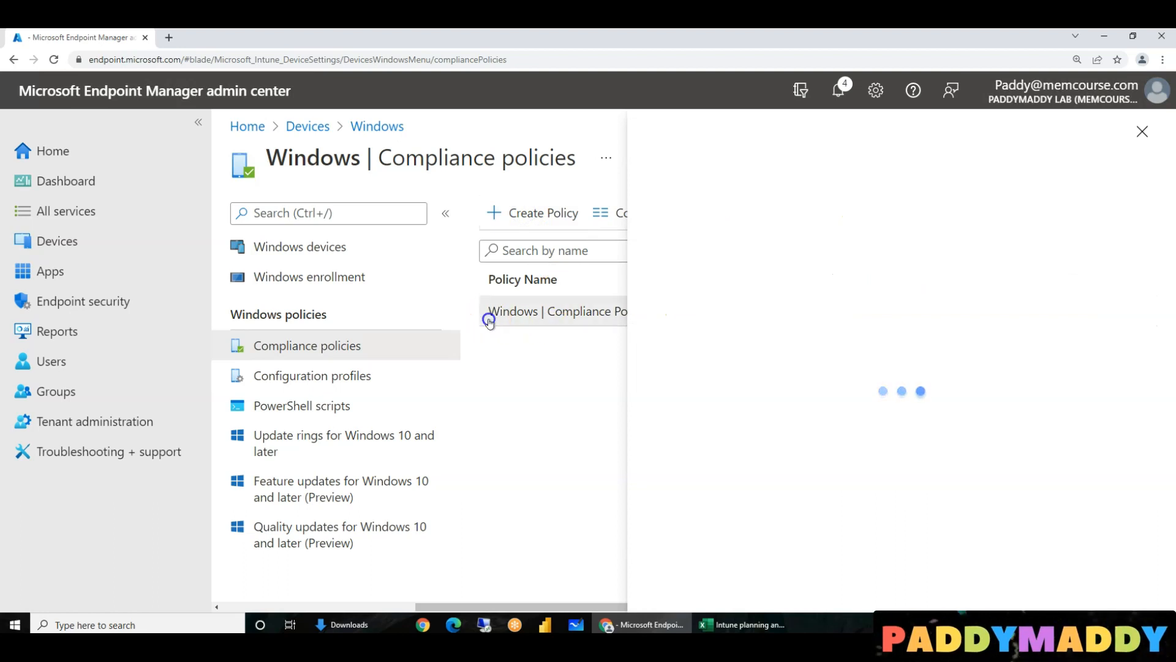
left_click(487, 314)
triple_click(449, 158)
key("ctrl+c")
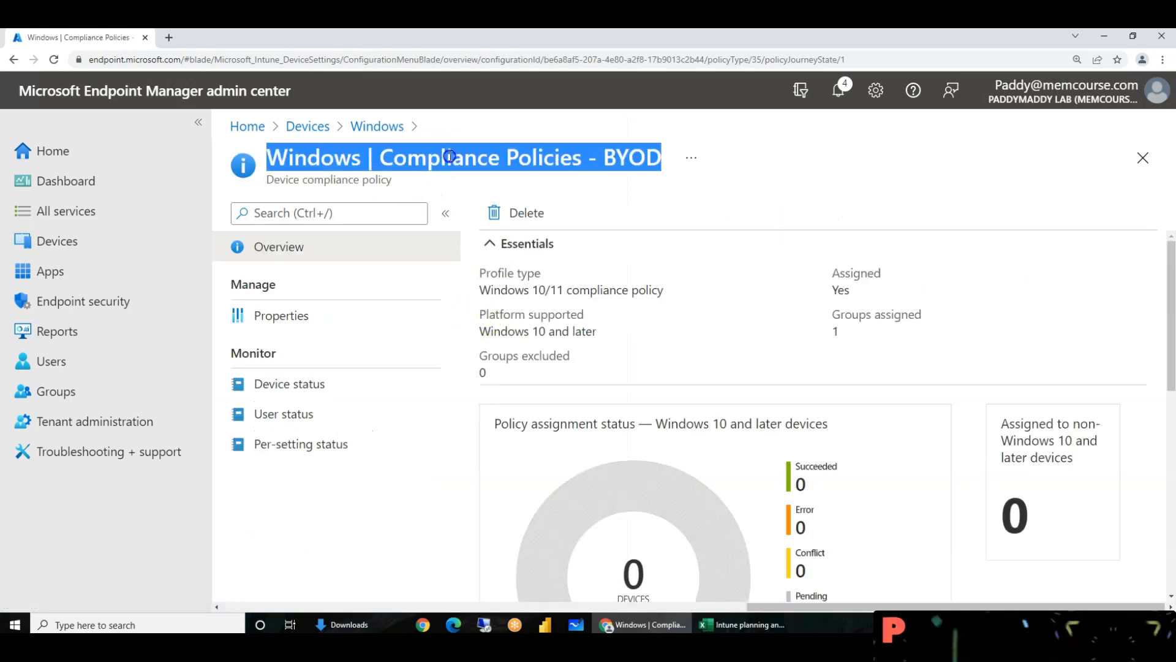
left_click(378, 125)
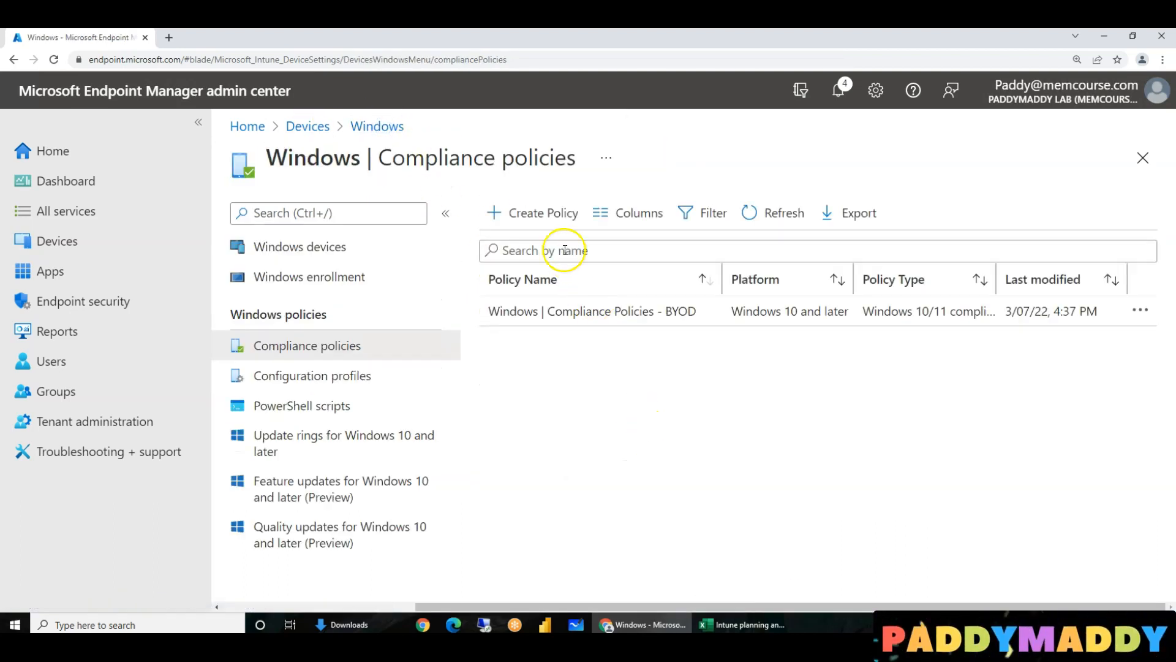
left_click(542, 207)
- Create the policy with Windows 10 and later as its platform
left_click(732, 220)
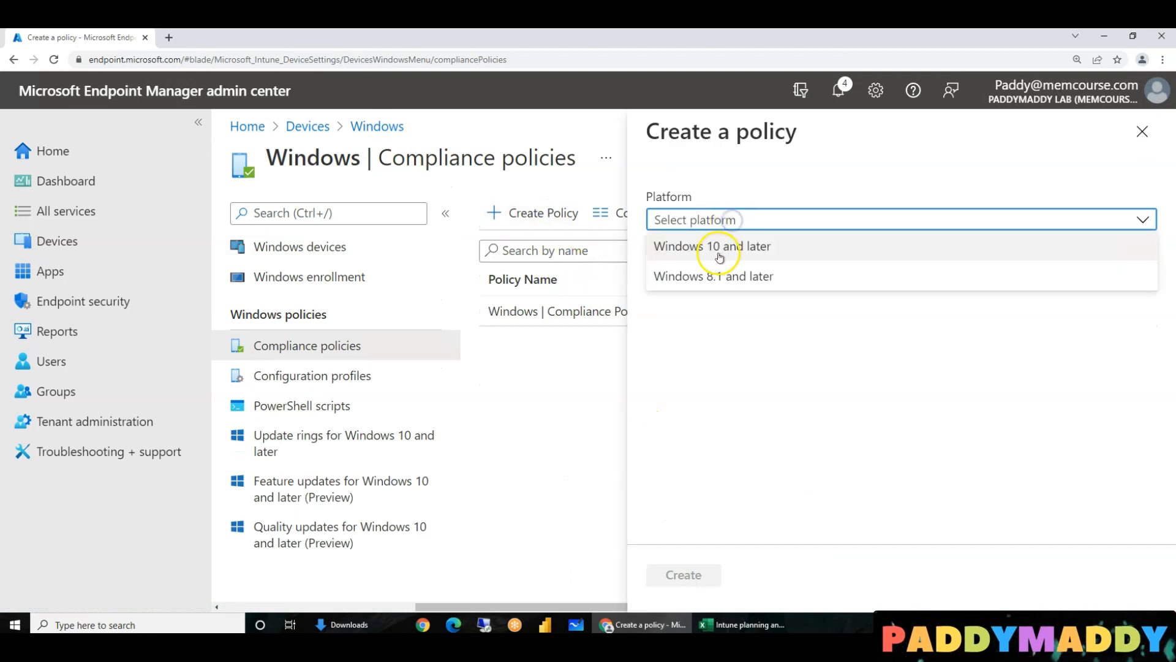
left_click(742, 248)
left_click(684, 574)
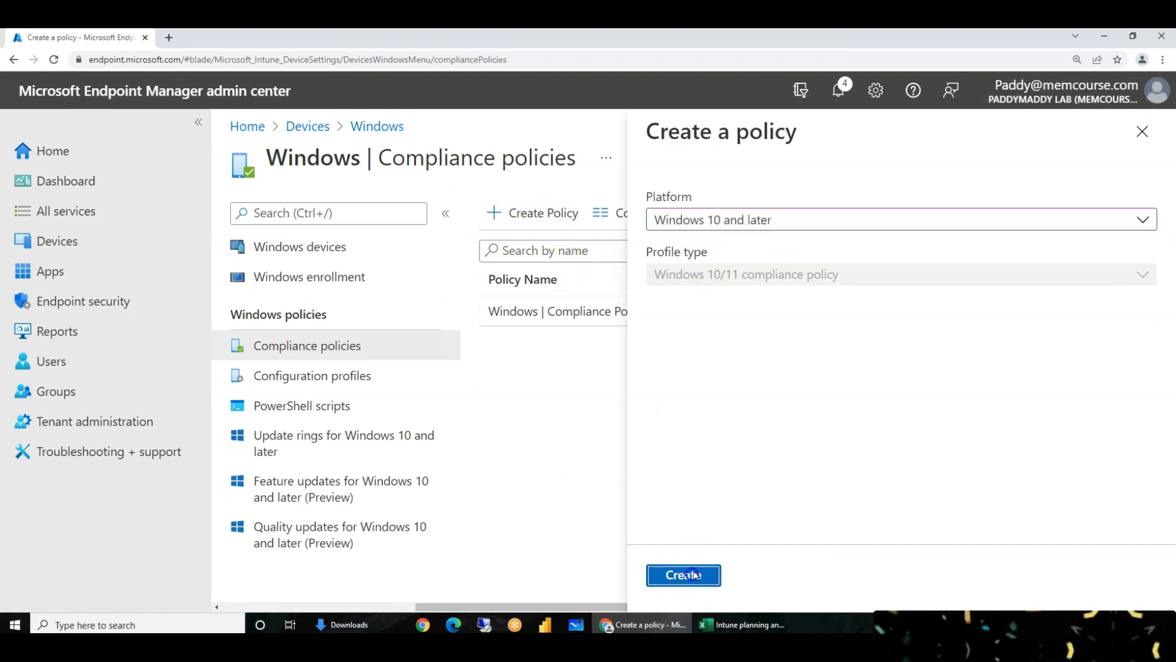
- Name and describe the policy 'Windows | Compliance Policies - COD', replacing BYOD, and continue
left_click(601, 270)
key("ctrl+v")
left_click(659, 270)
left_click(714, 271, "shift")
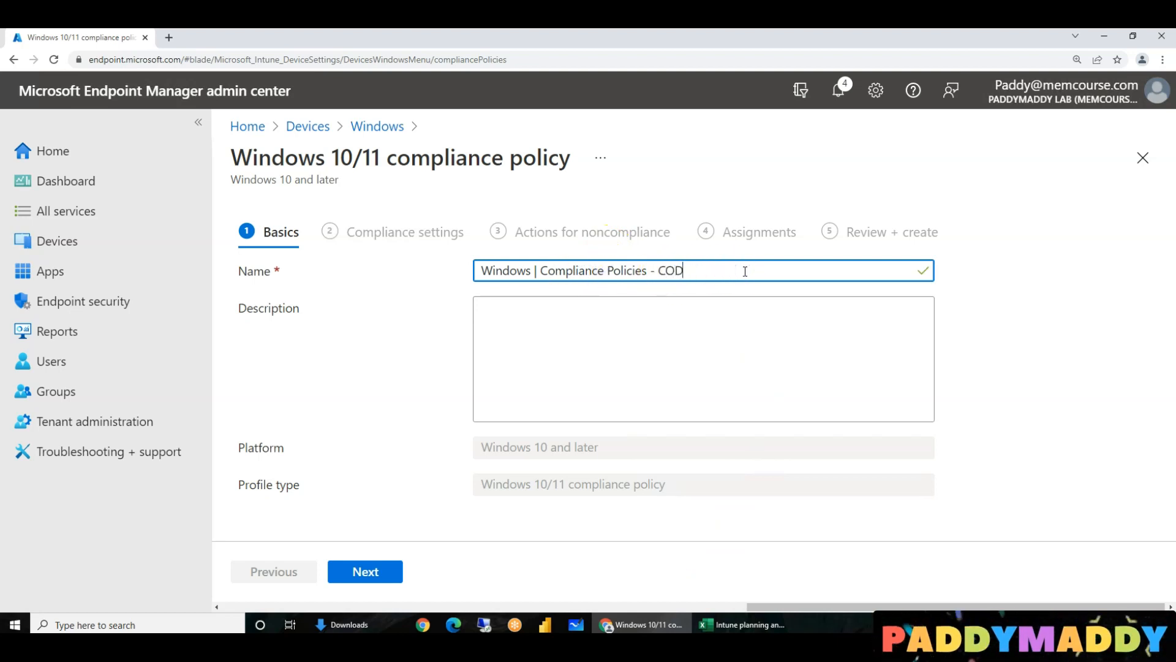
left_click(695, 356)
key("ctrl+v")
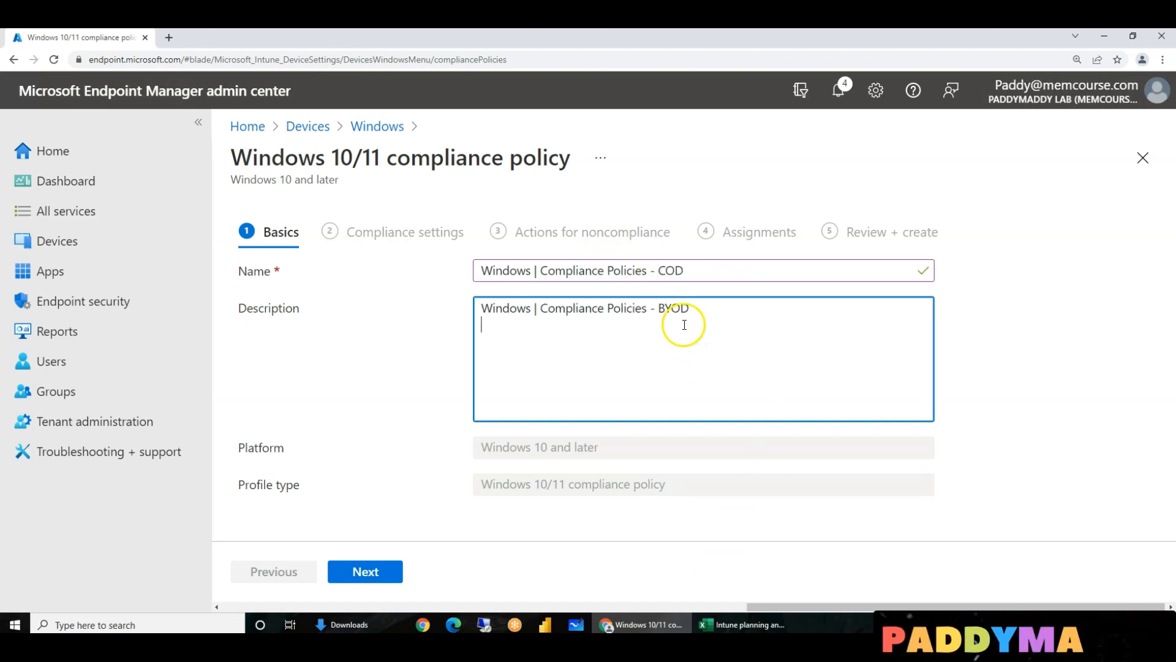
left_click(659, 308)
left_click(773, 310, "shift")
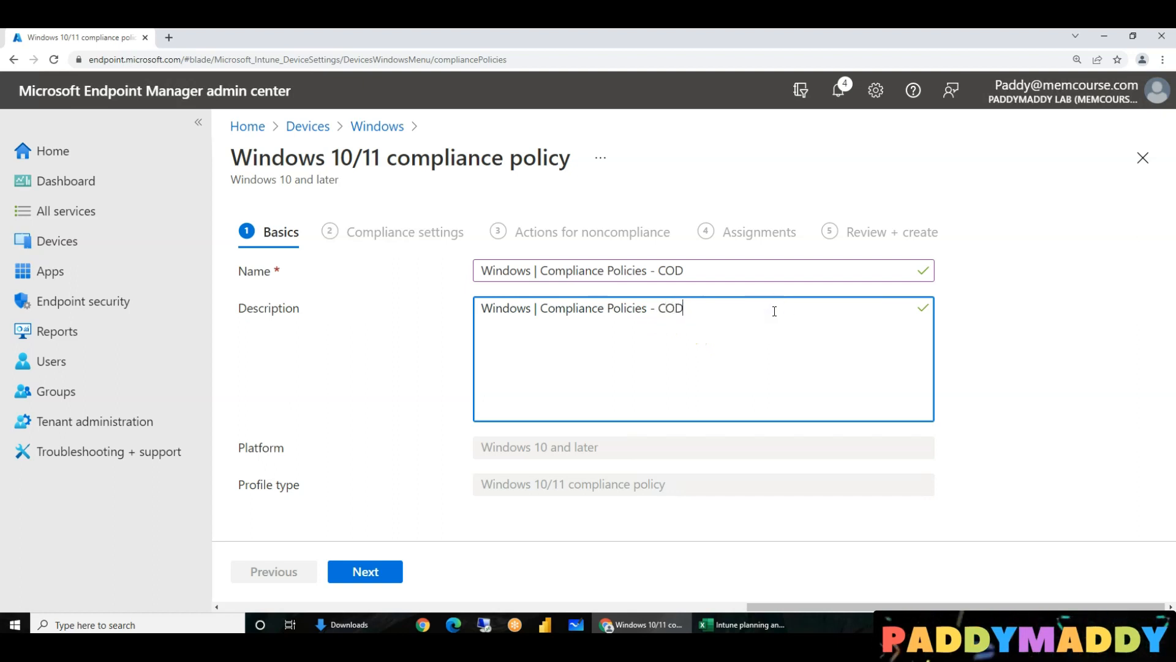
left_click(370, 567)
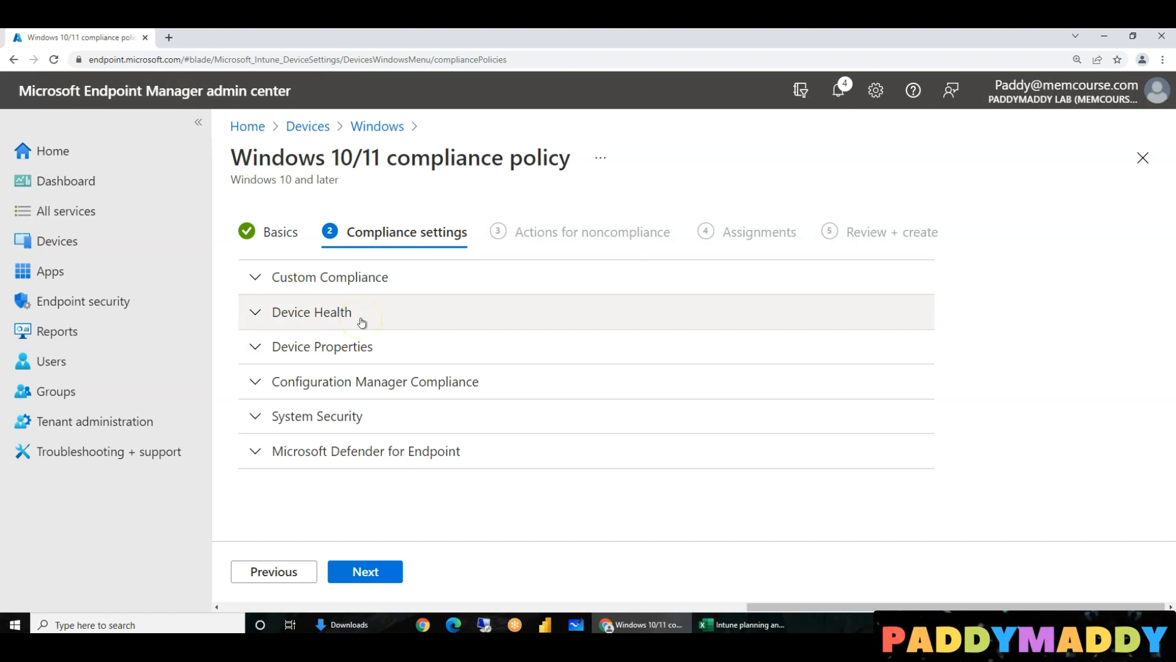
- Set Require BitLocker to Require under Device Health, leaving Secure Boot and code integrity Not configured
left_click(355, 278)
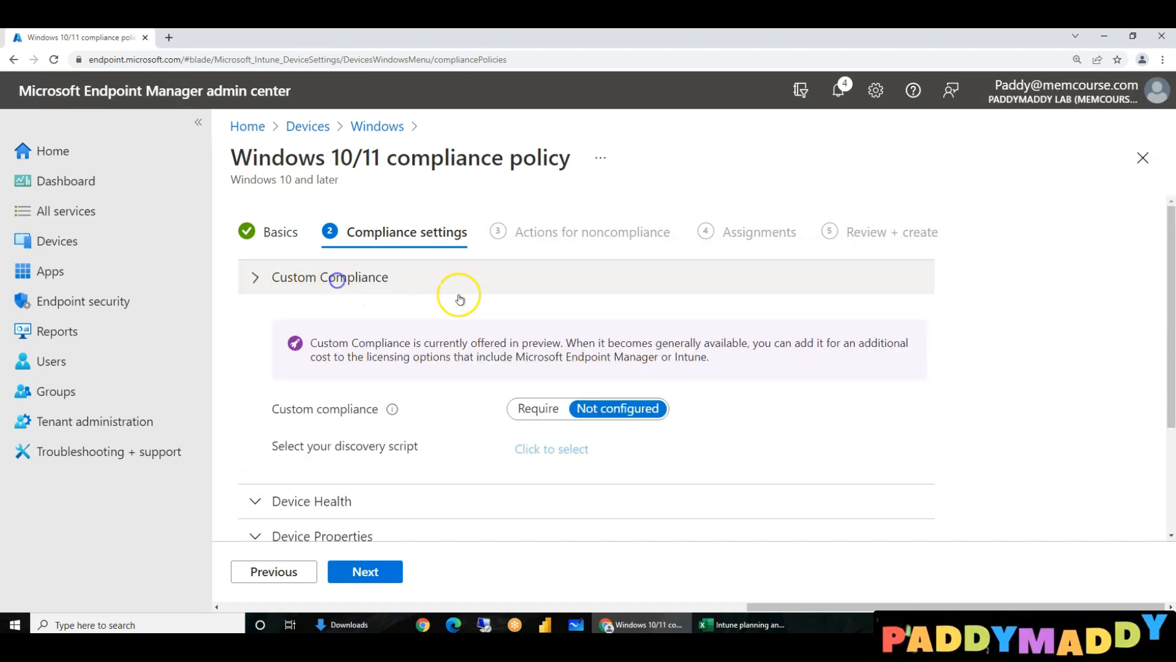
left_click(323, 277)
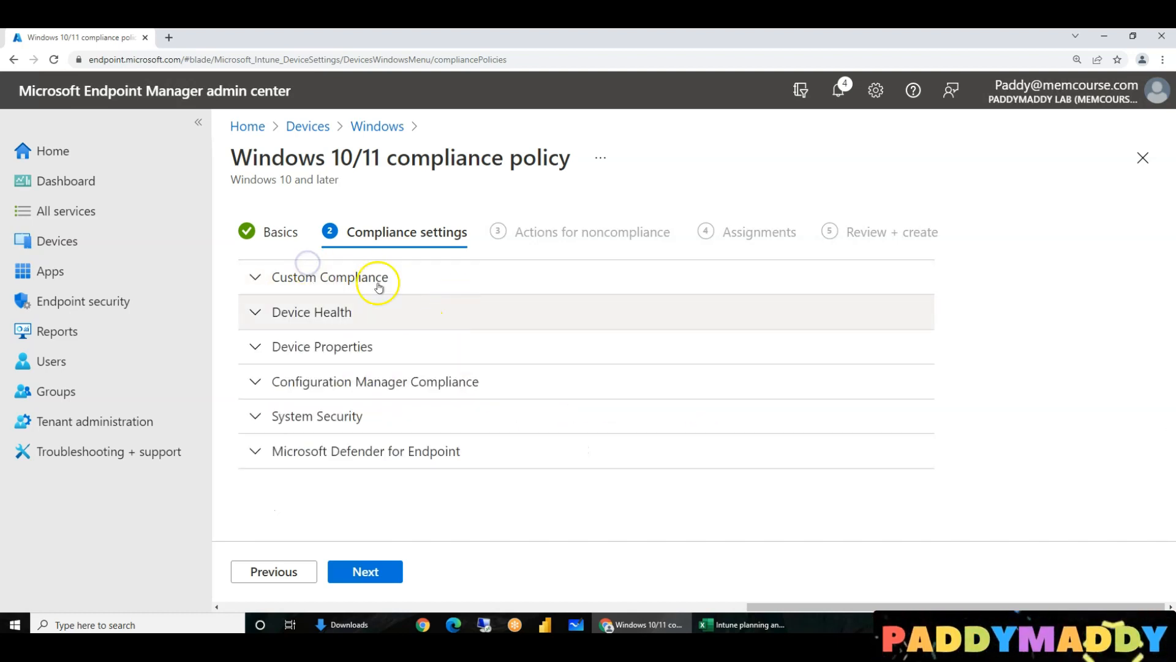
left_click(361, 322)
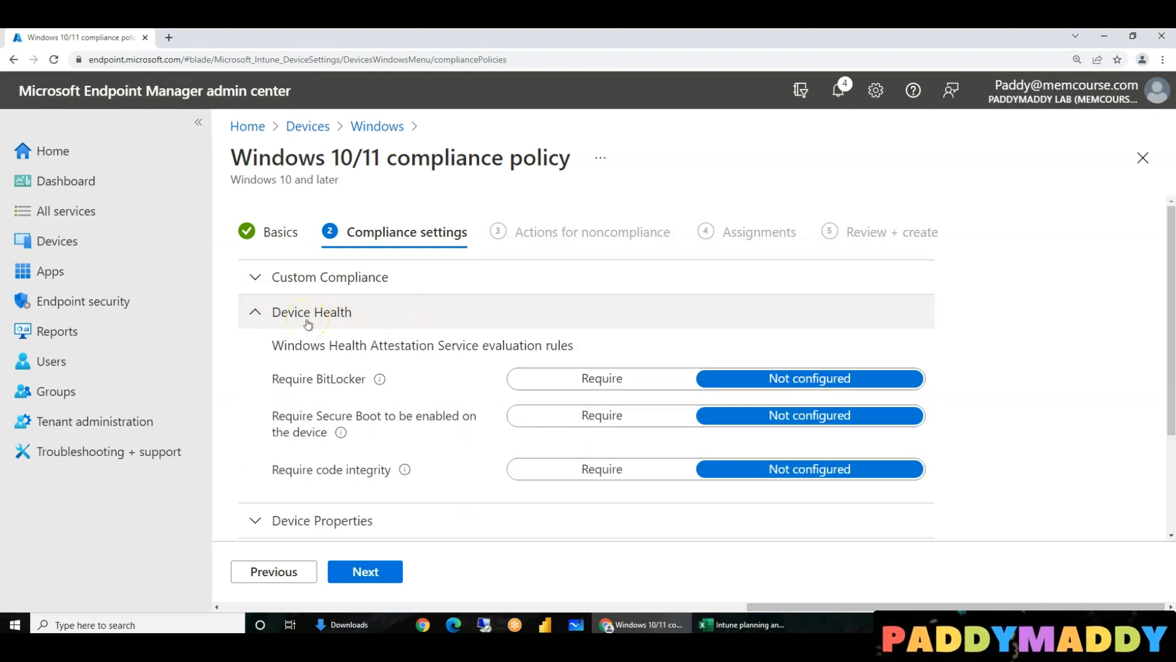
left_click(601, 379)
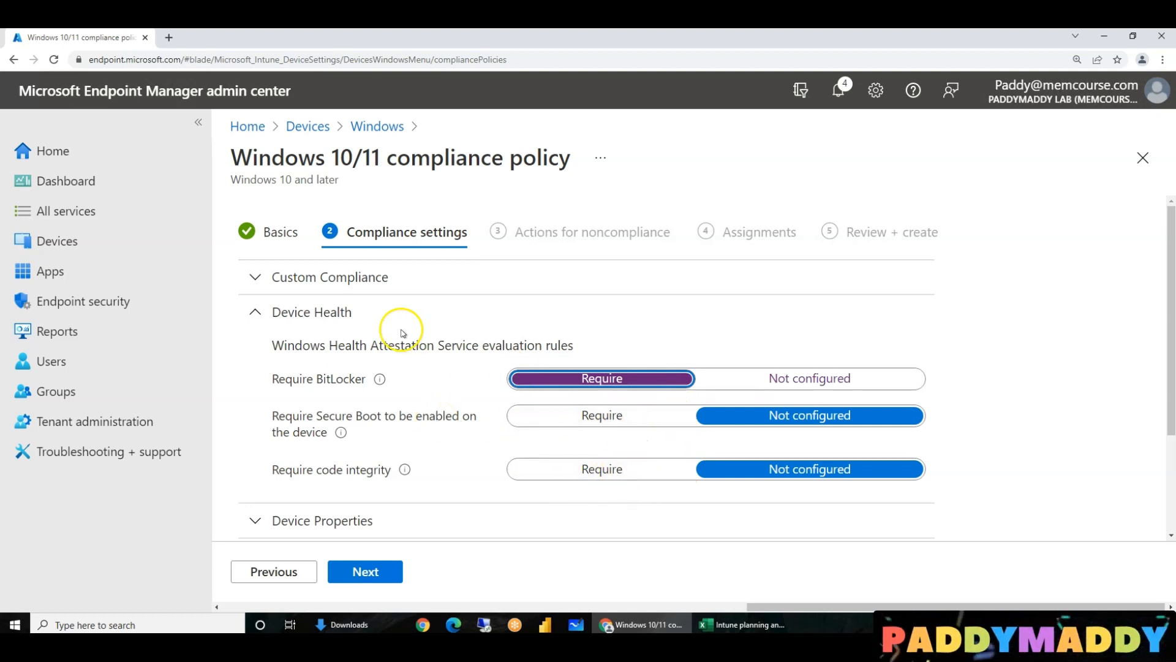
left_click(326, 312)
left_click(325, 345)
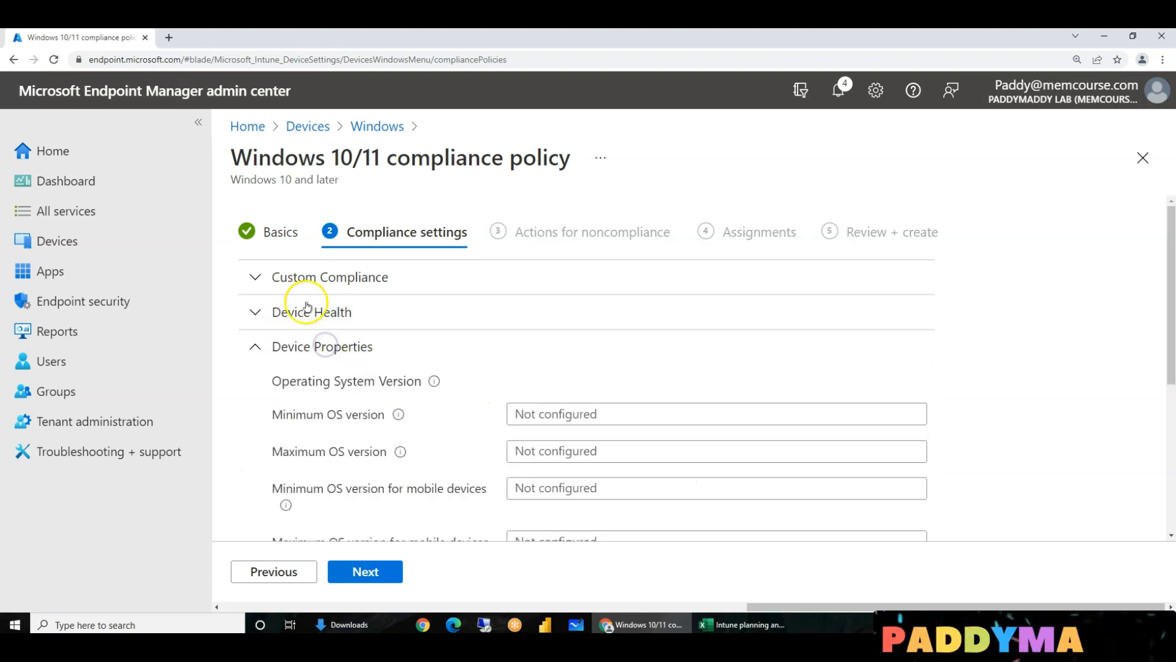
- Toggle Configuration Manager compliance to Require and back to Not configured, then expand System Security
scroll(432, 389, "down", 2)
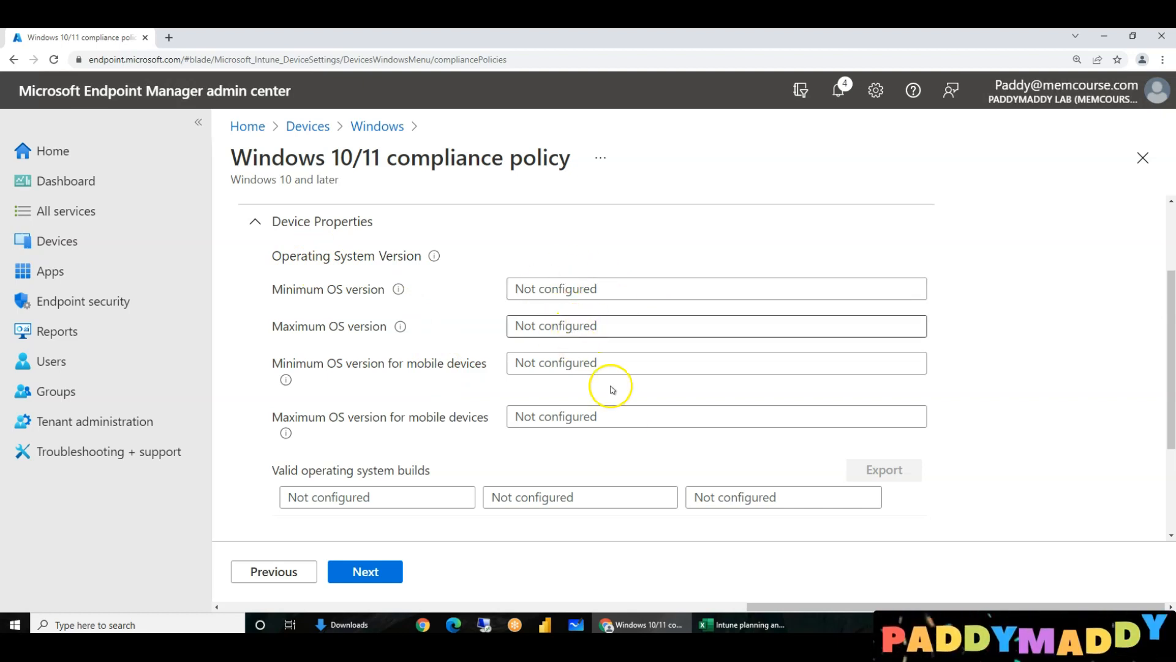
scroll(631, 422, "down", 1)
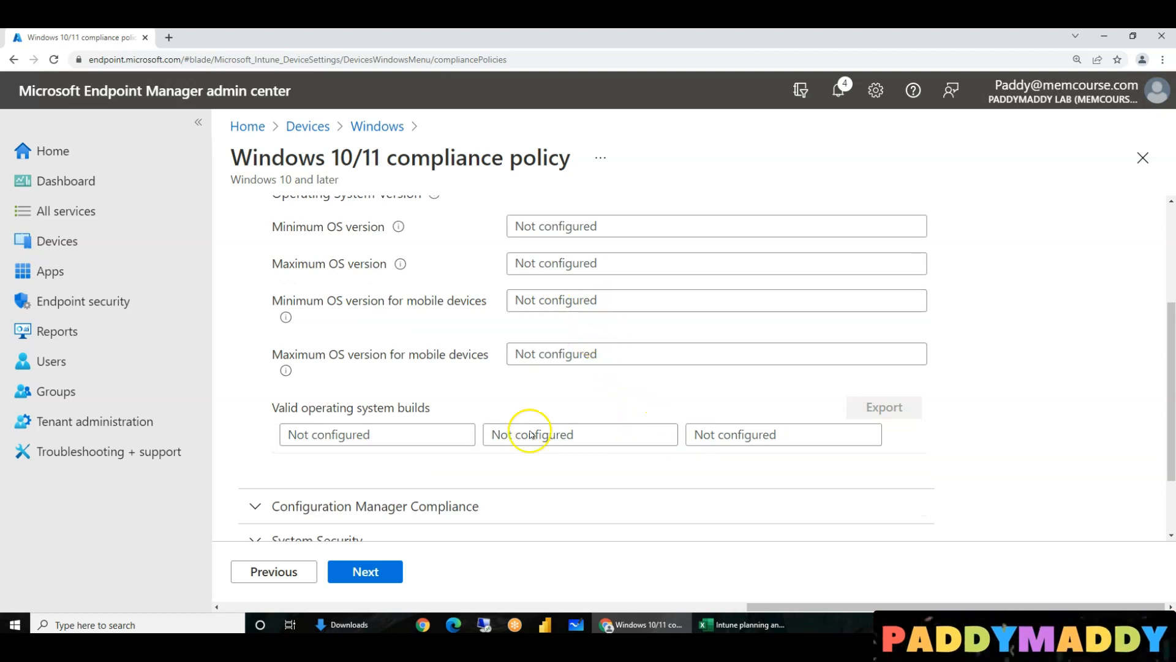
left_click(445, 506)
scroll(593, 345, "down", 2)
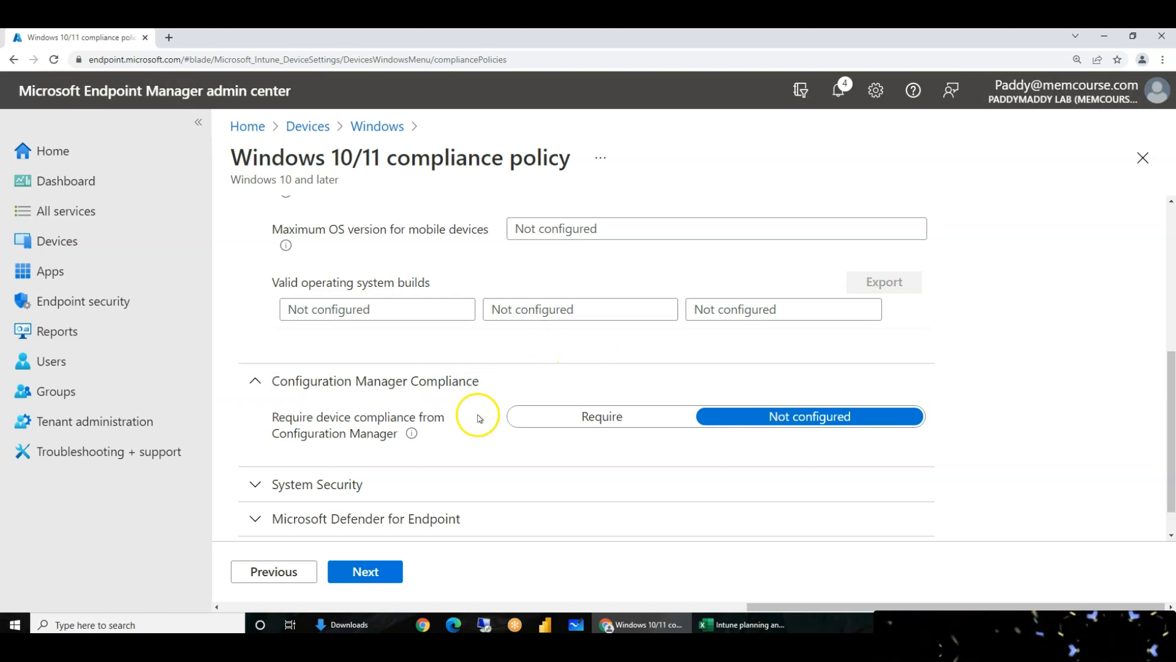
left_click_drag(279, 417, 351, 427)
triple_click(321, 427)
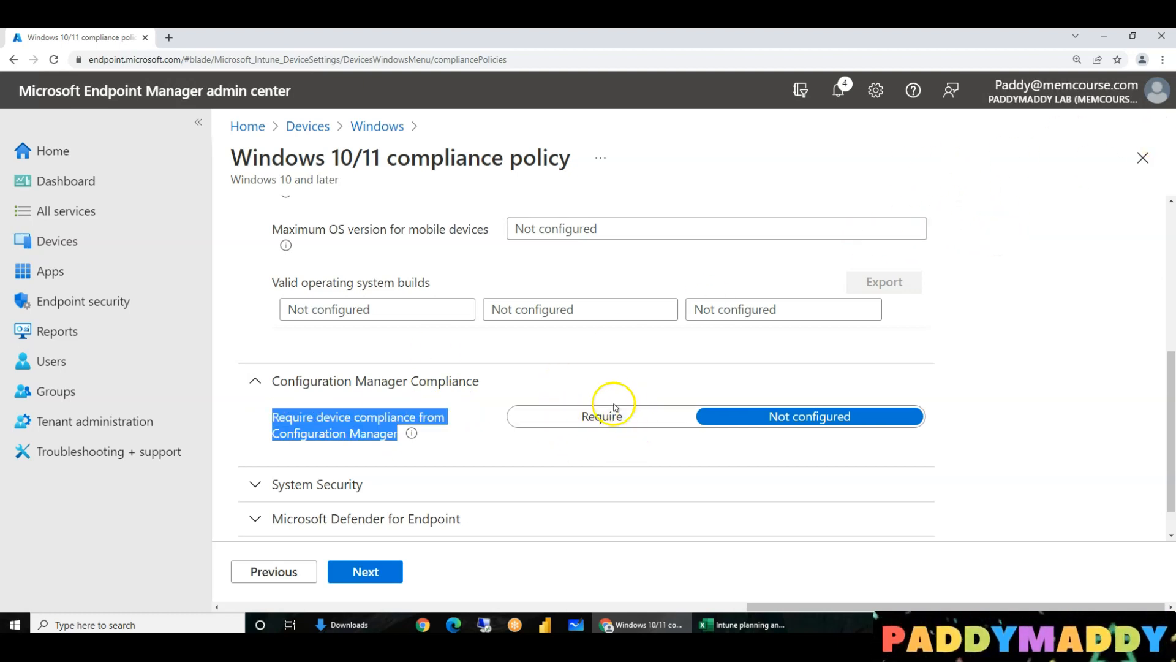
left_click(604, 424)
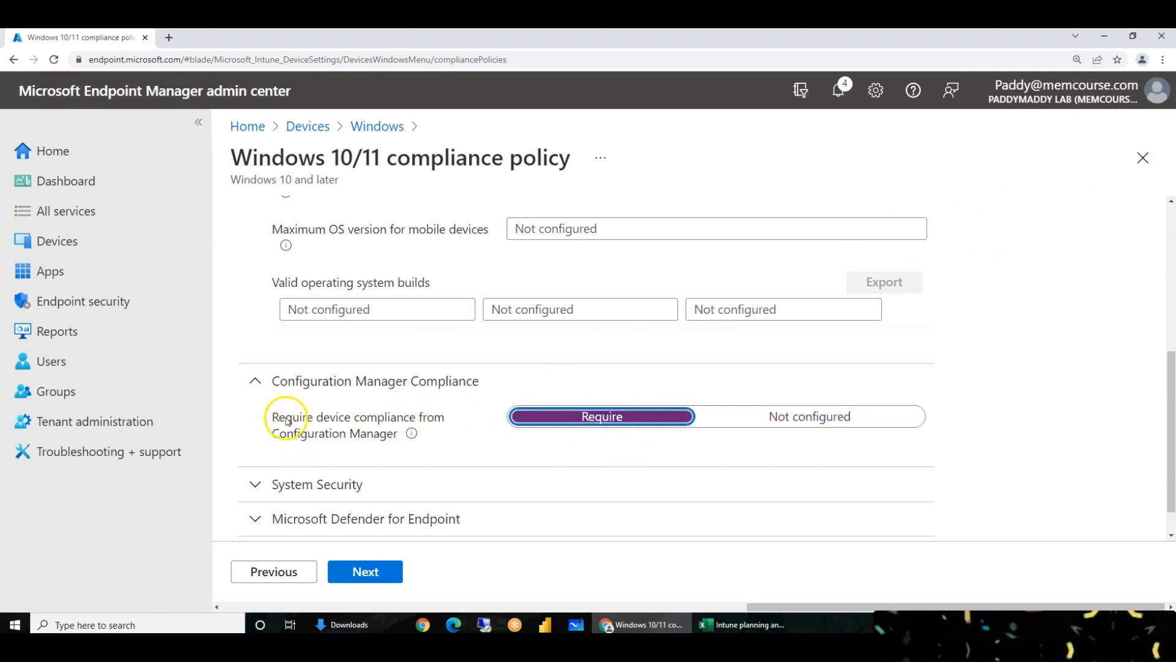
left_click_drag(275, 418, 387, 436)
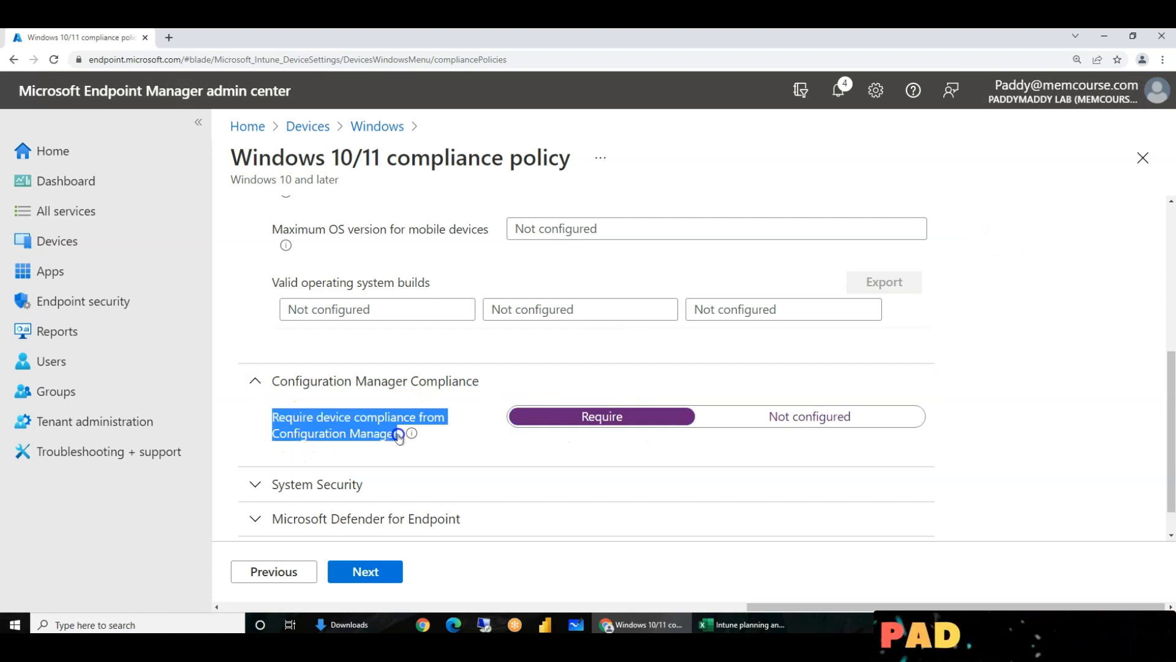
left_click(300, 424)
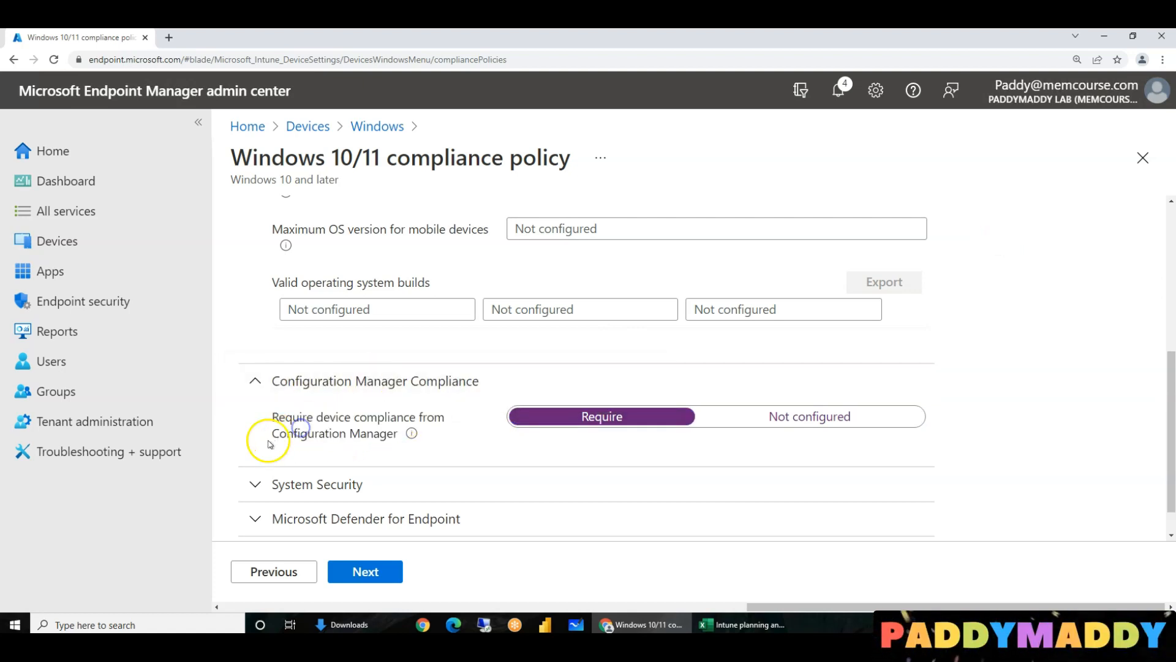
left_click_drag(280, 436, 355, 436)
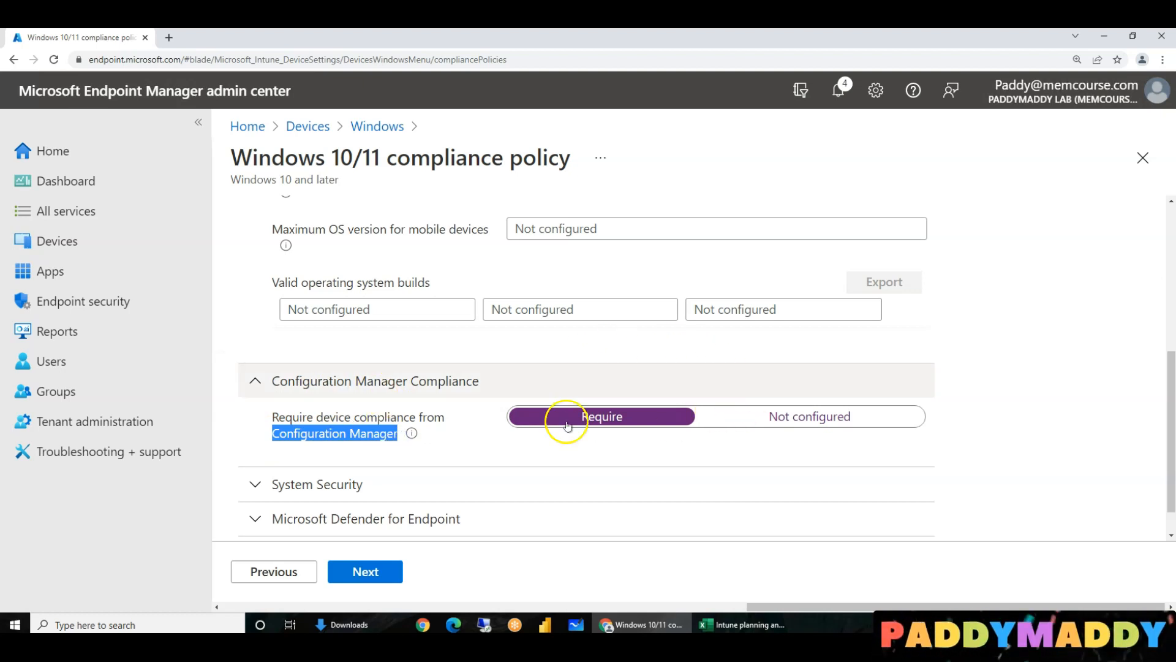
left_click(849, 417)
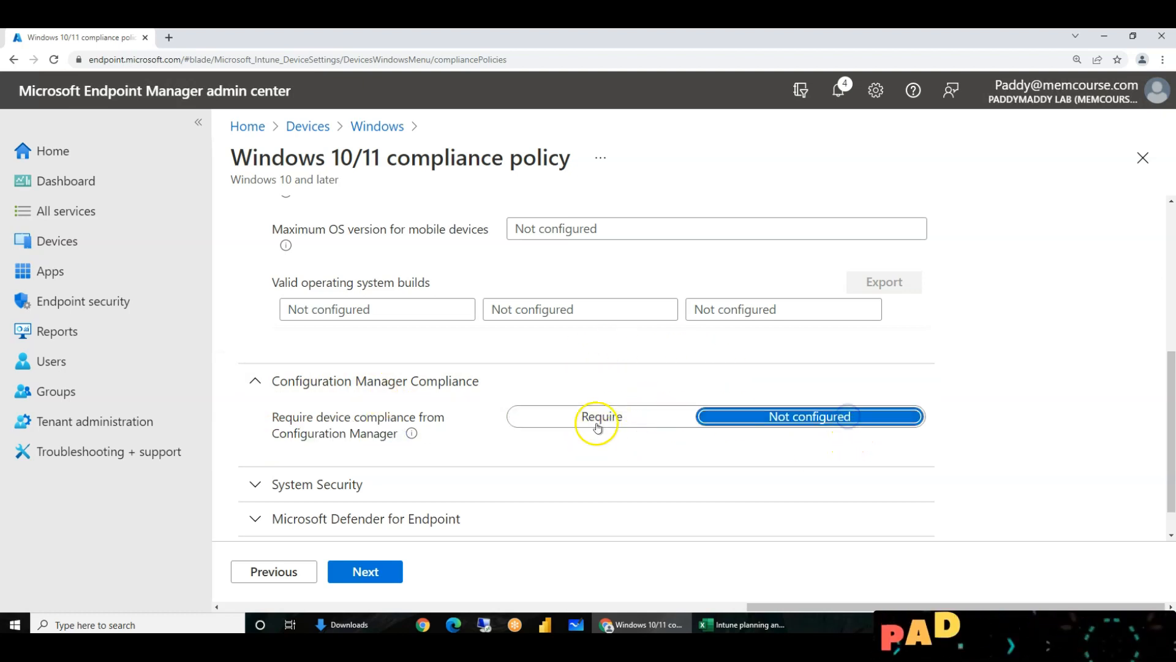
scroll(606, 420, "down", 1)
left_click(377, 440)
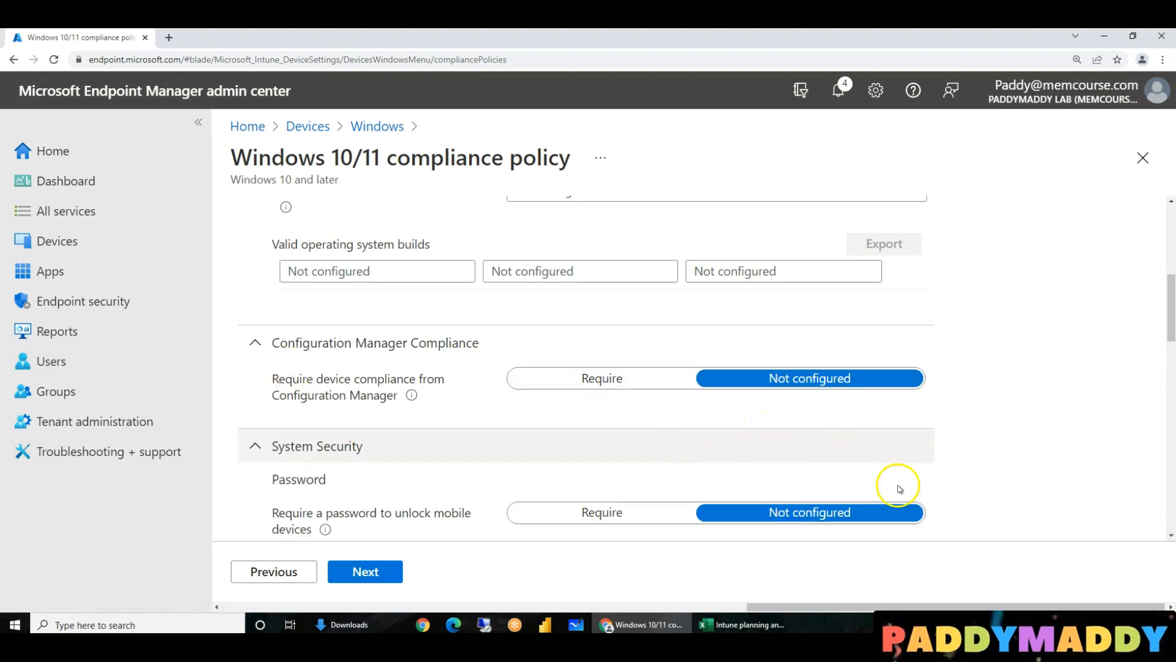
- Require a password to unlock devices and block simple passwords
scroll(796, 429, "down", 2)
left_click(570, 389)
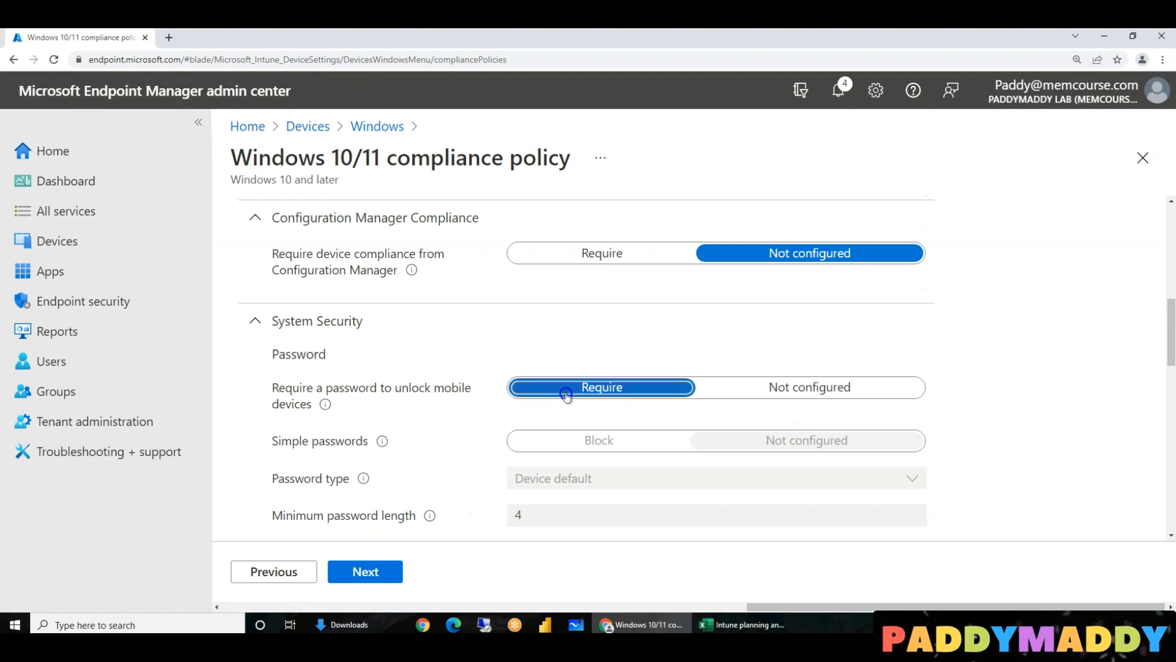
left_click(604, 442)
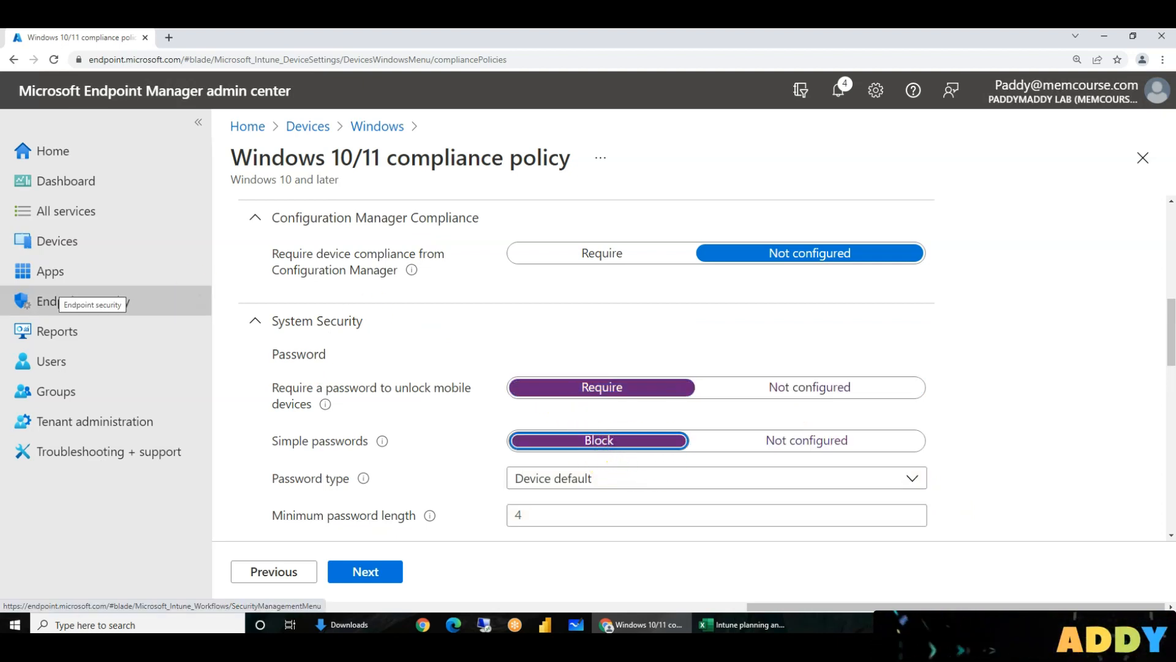
- Set minimum password length 4, expiration 41 days, and remember 5 previous passwords
scroll(579, 454, "down", 1)
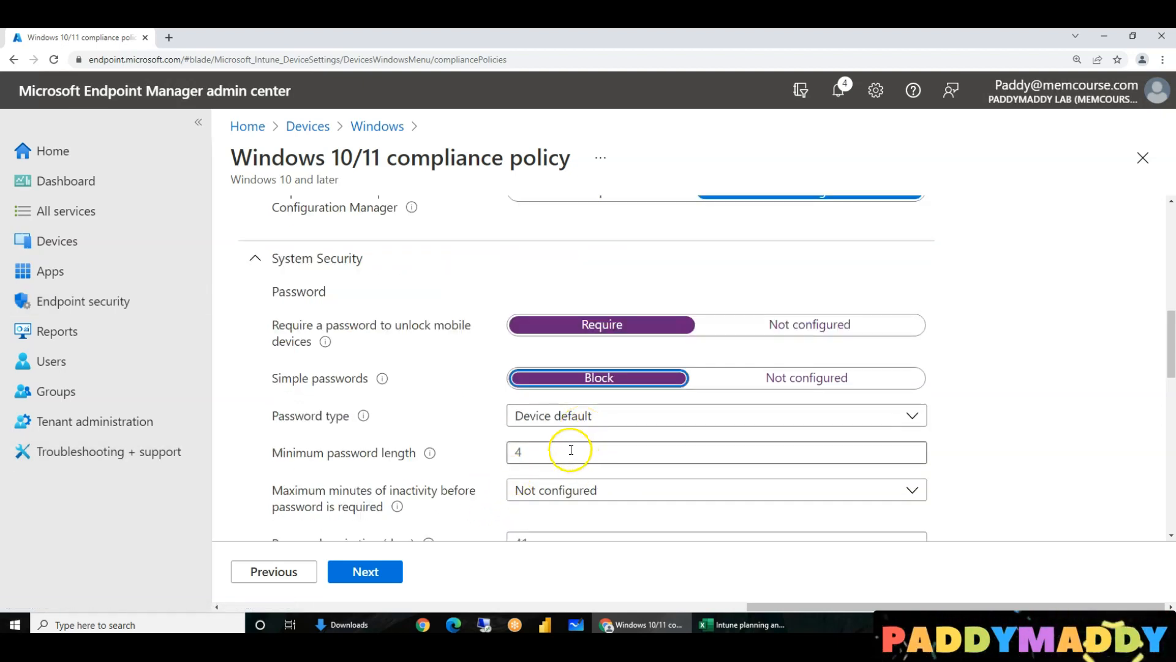
left_click(570, 450)
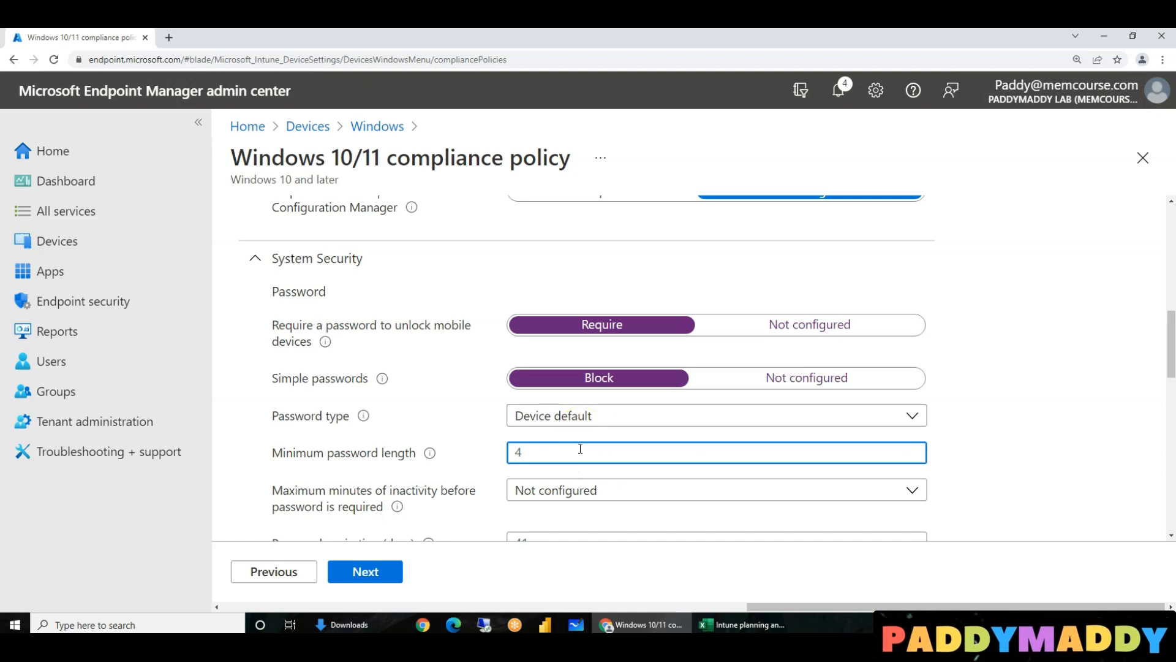
type("4")
scroll(383, 456, "down", 1)
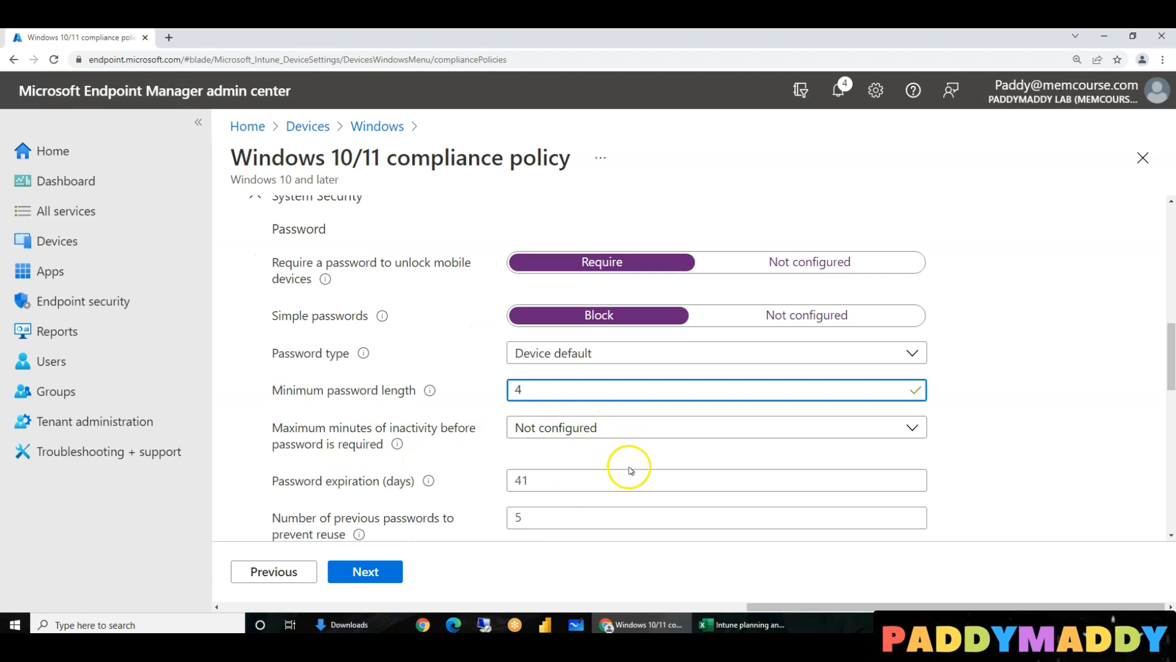
left_click(609, 490)
type("41")
key("Tab")
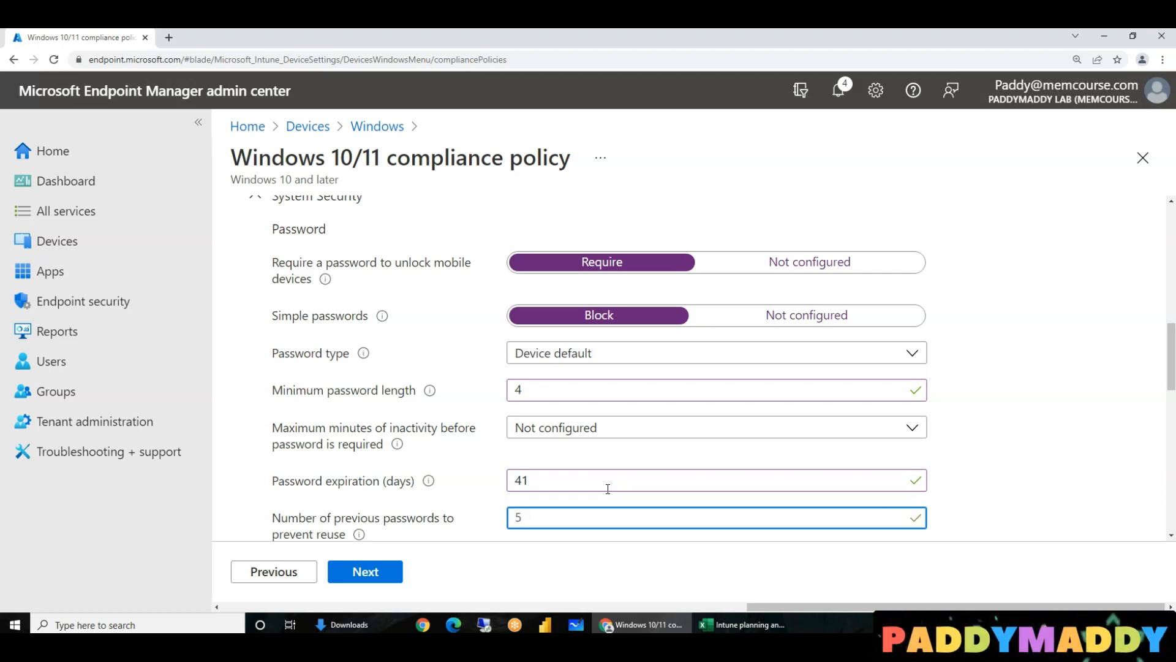
scroll(595, 486, "down", 3)
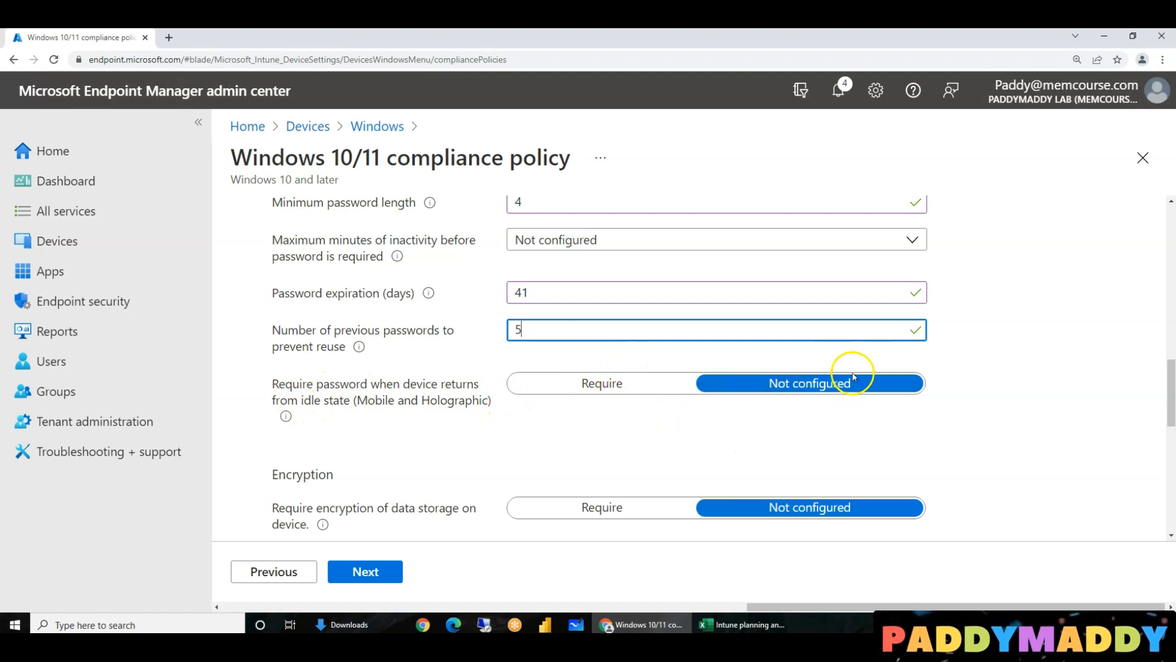
scroll(405, 451, "down", 2)
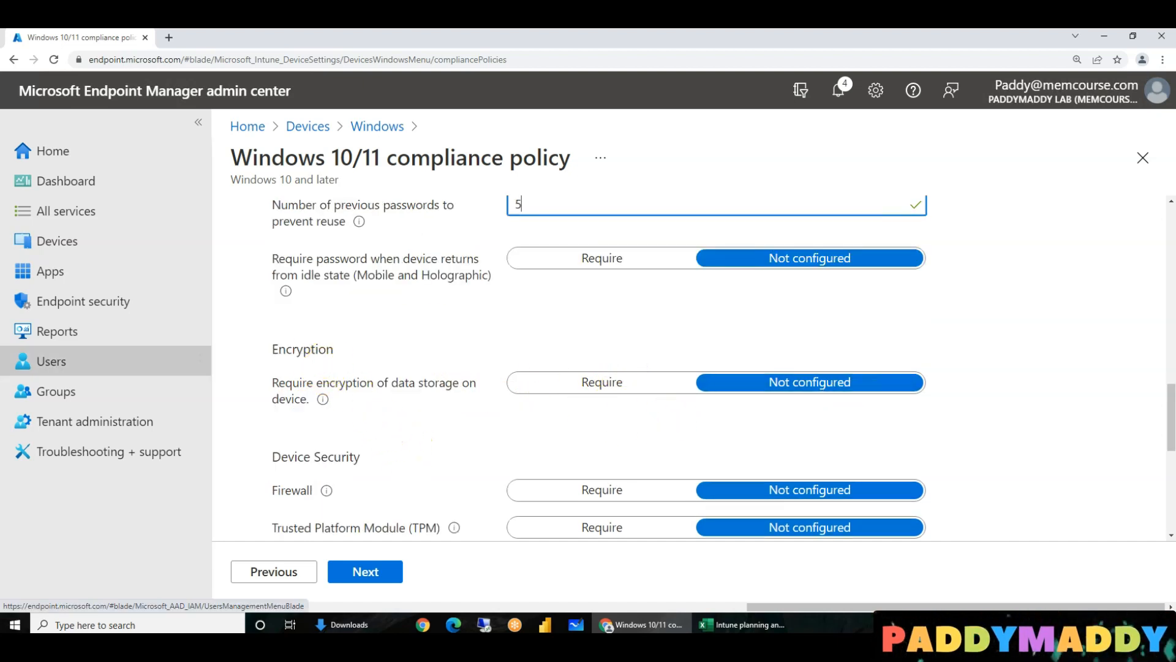
- Require encryption of data storage and the firewall
left_click(594, 384)
left_click_drag(374, 383, 299, 394)
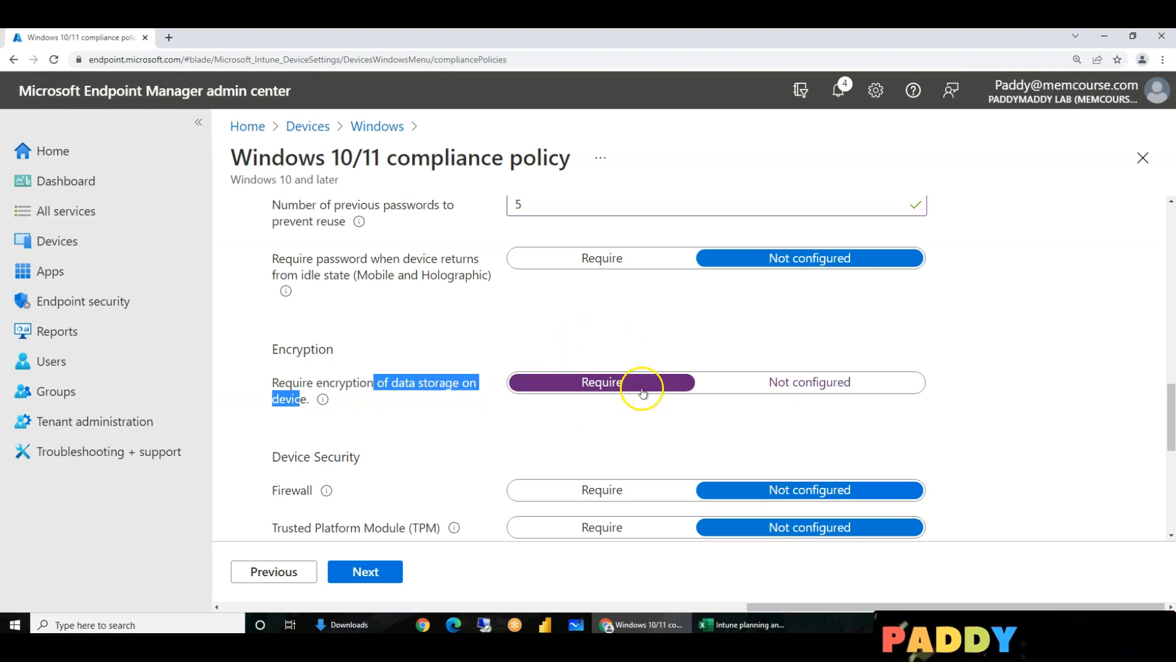
left_click(618, 489)
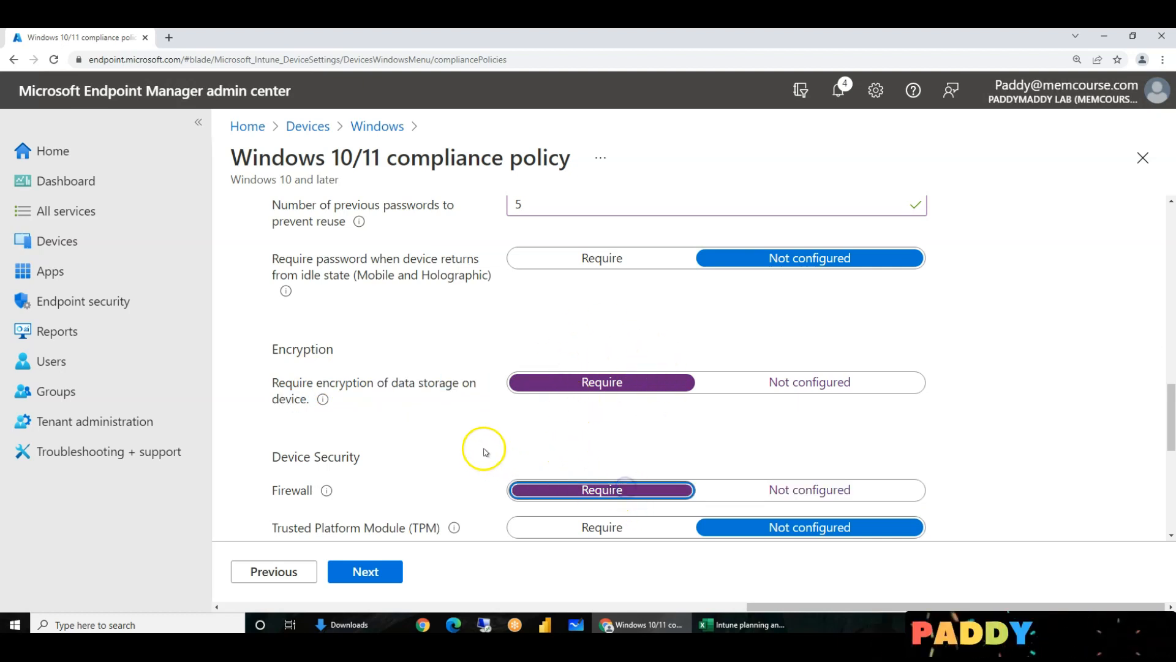
scroll(491, 454, "down", 3)
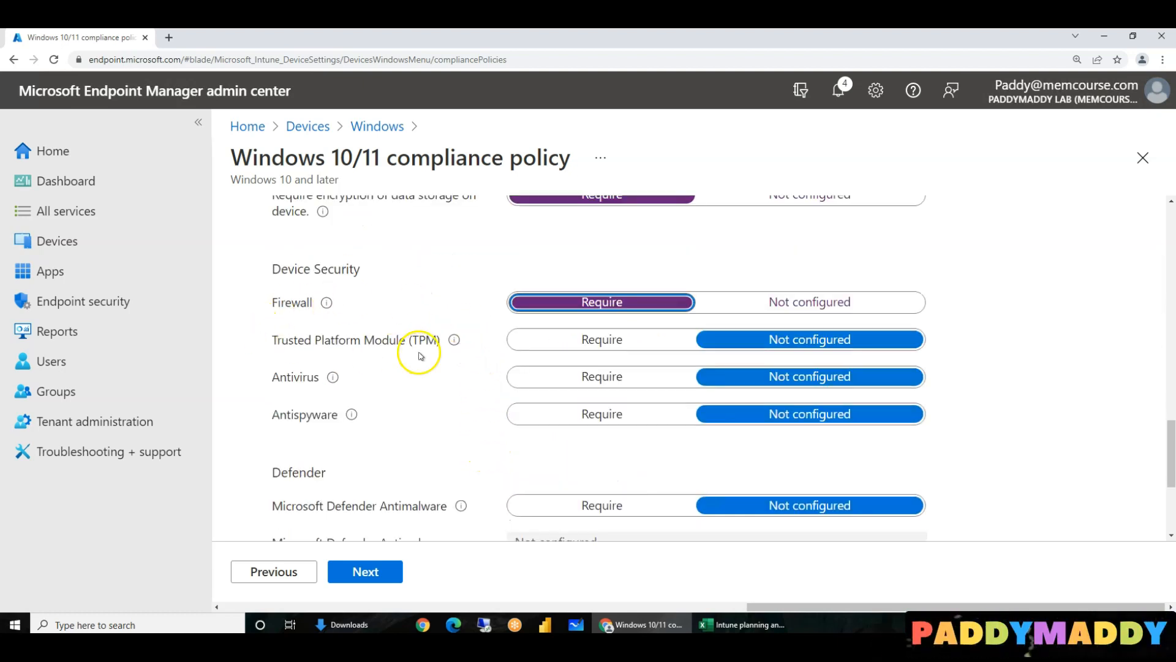
- Require TPM, antivirus, Defender Antimalware and real-time protection, then expand Microsoft Defender for Endpoint
left_click(600, 339)
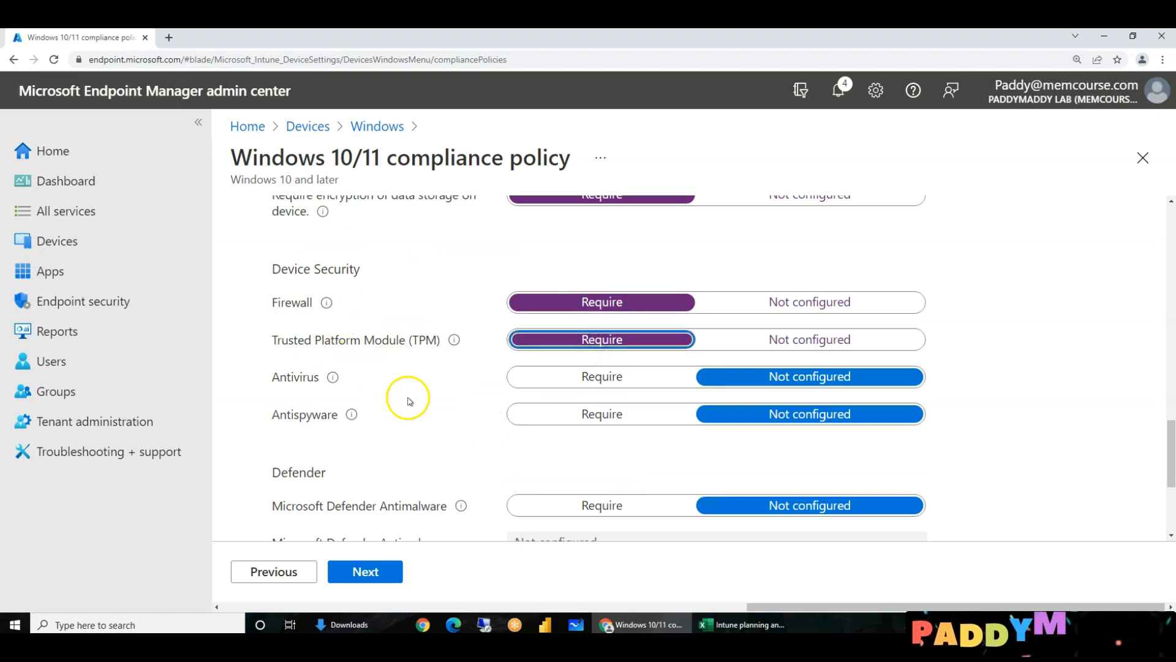
left_click(580, 381)
scroll(527, 435, "down", 2)
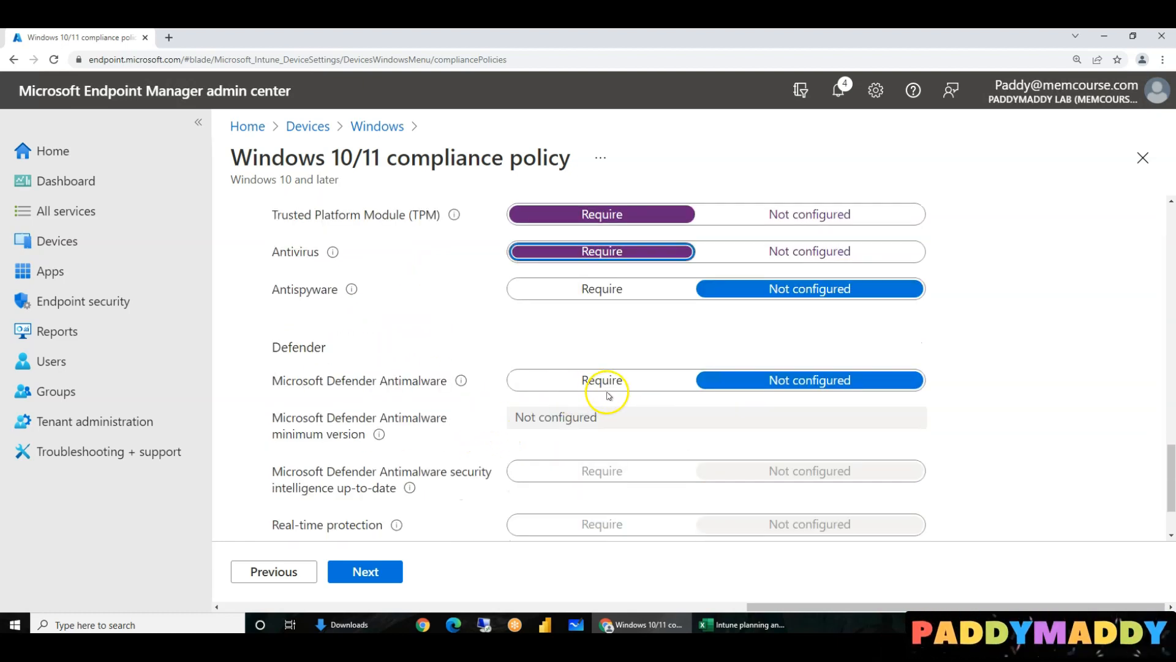
left_click(605, 383)
scroll(527, 356, "down", 2)
left_click(582, 324)
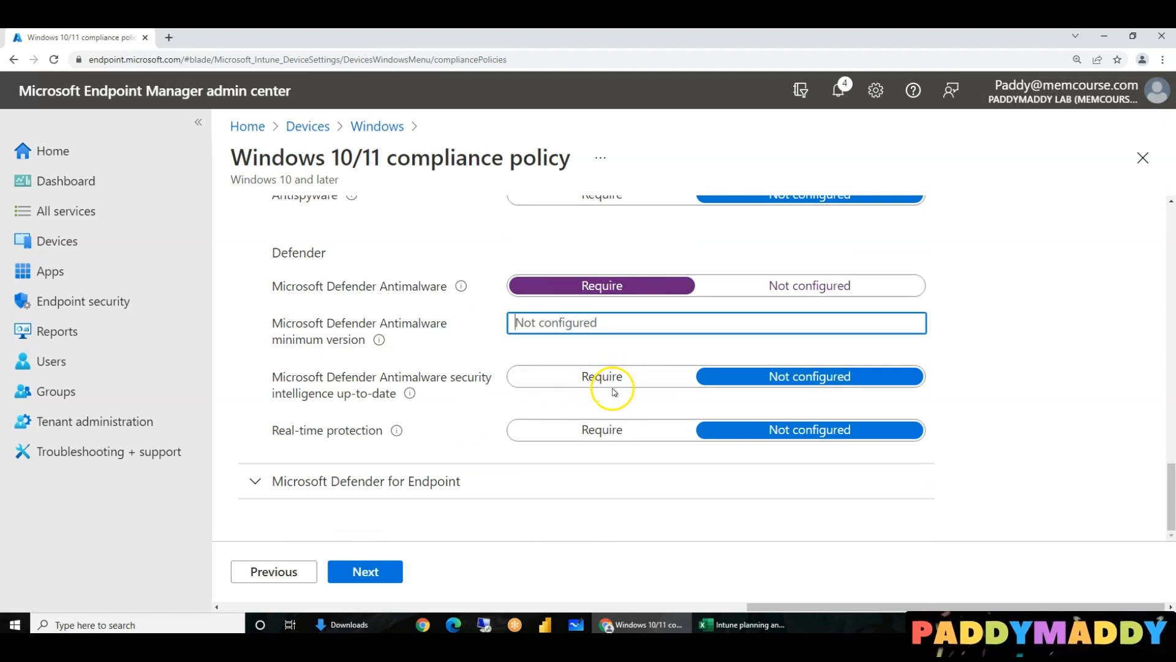
left_click(620, 431)
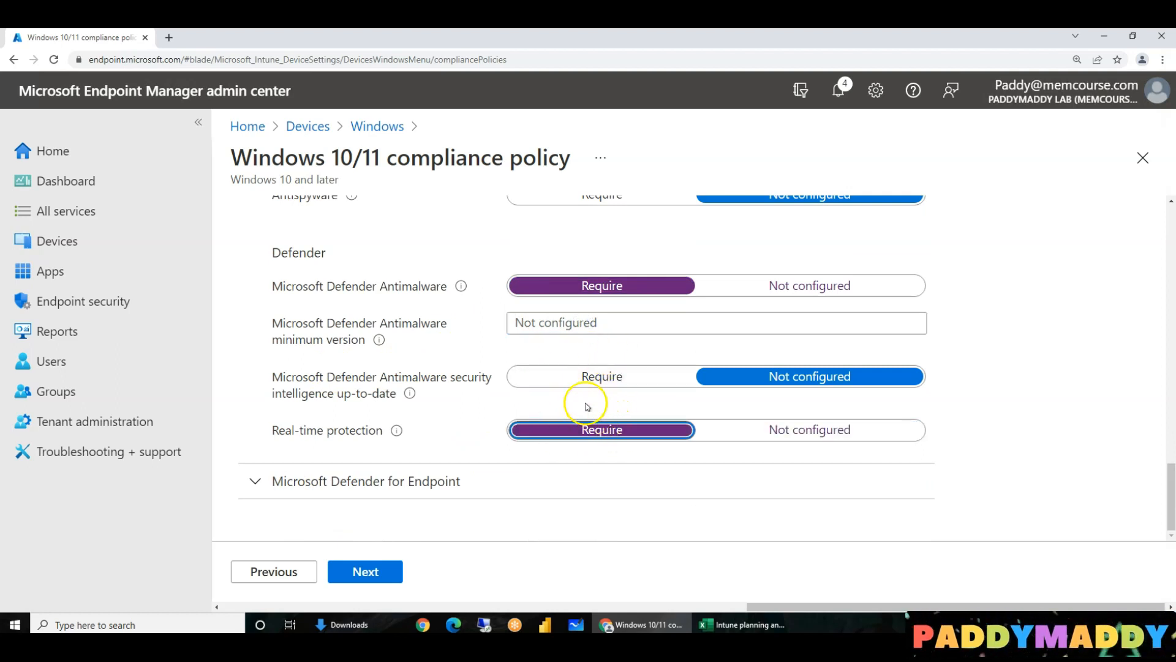
left_click(475, 481)
scroll(462, 359, "down", 2)
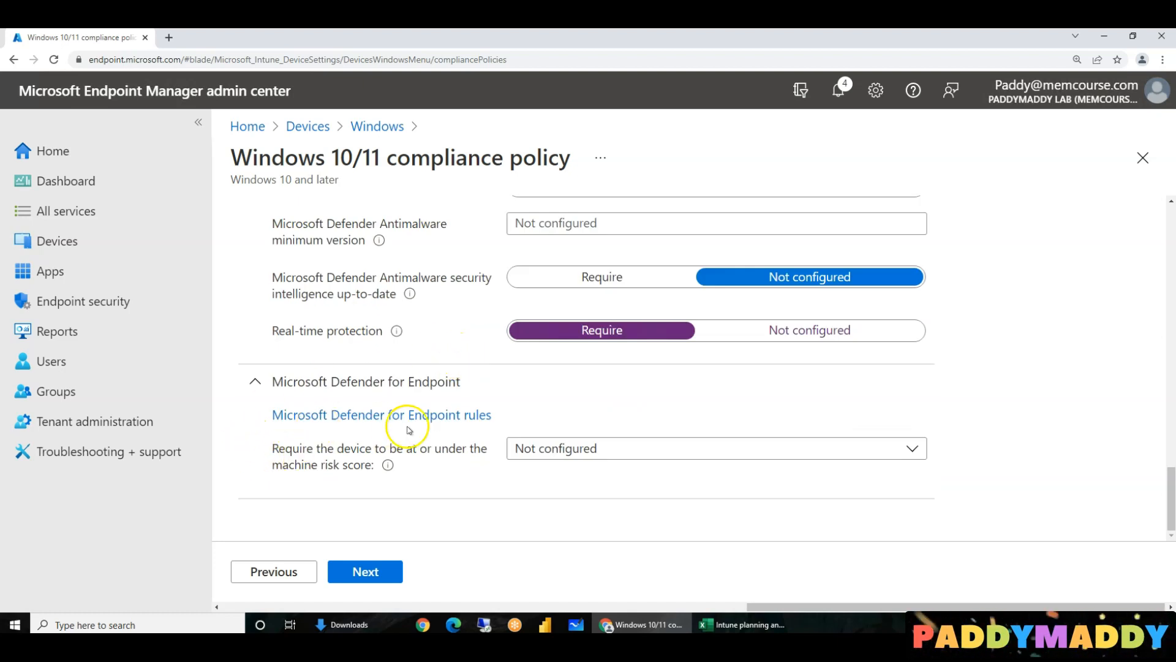
- Set the machine risk score limit to Low instead of Medium and continue to noncompliance actions
left_click(625, 449)
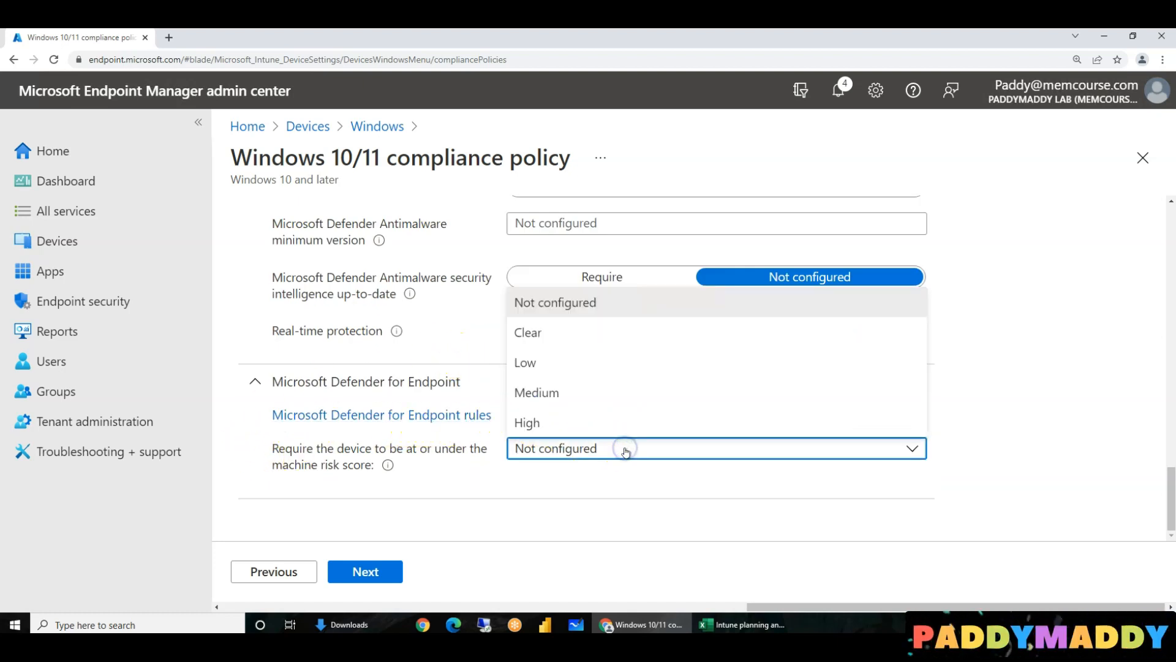
left_click(605, 390)
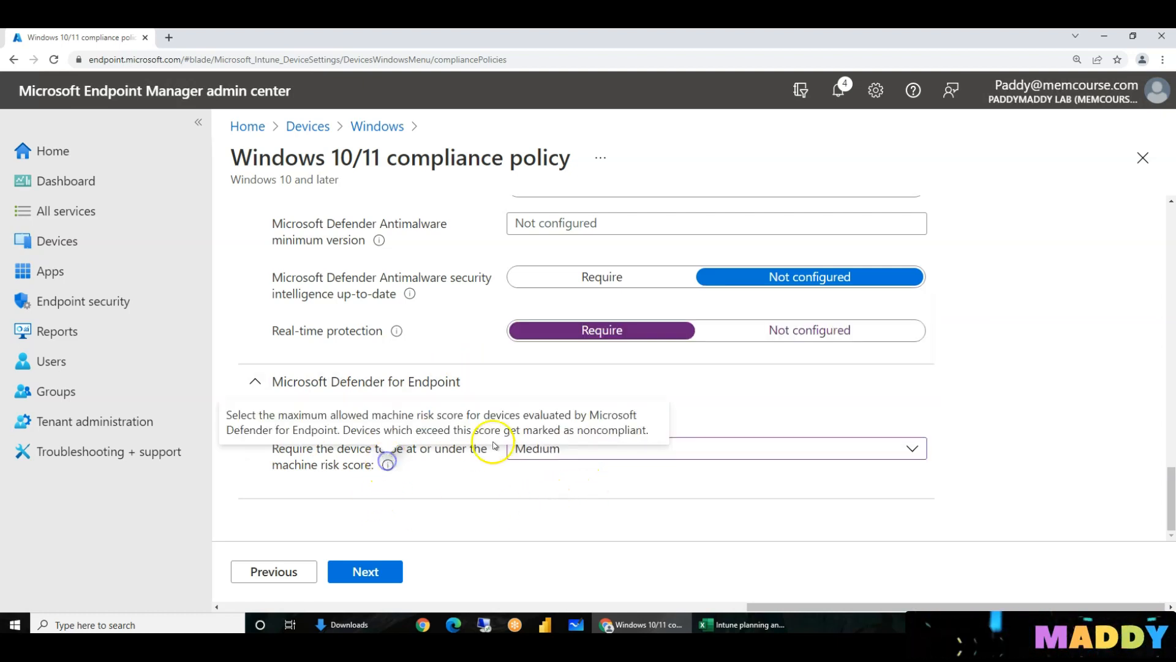
left_click(498, 485)
mouse_move(387, 470)
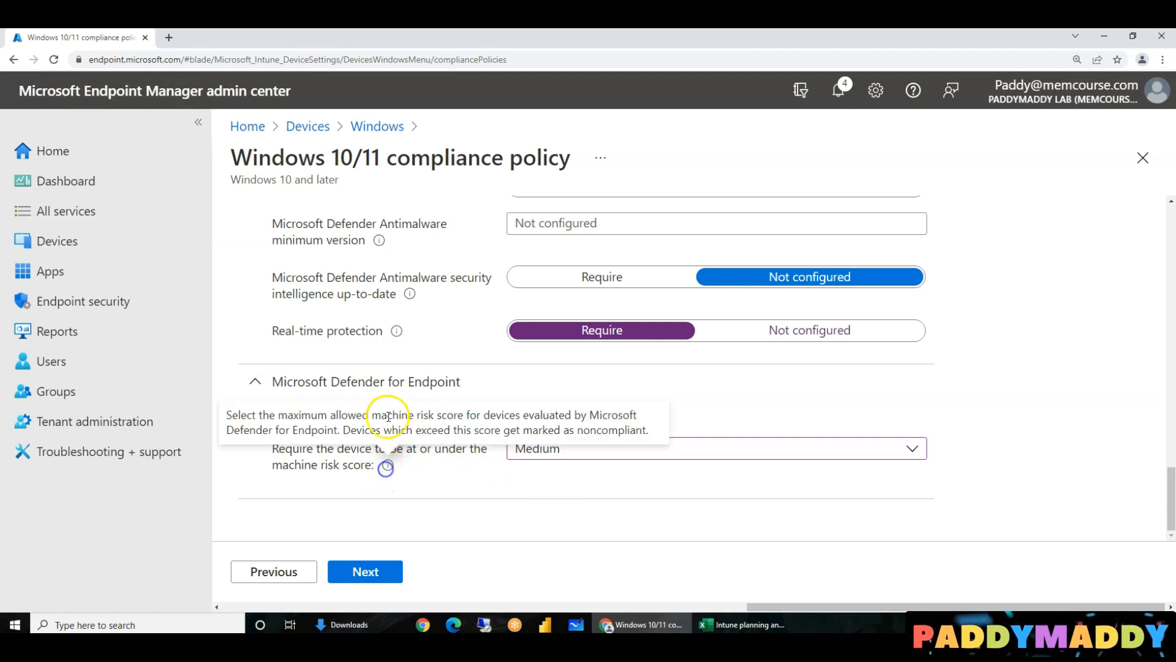
left_click_drag(232, 419, 630, 425)
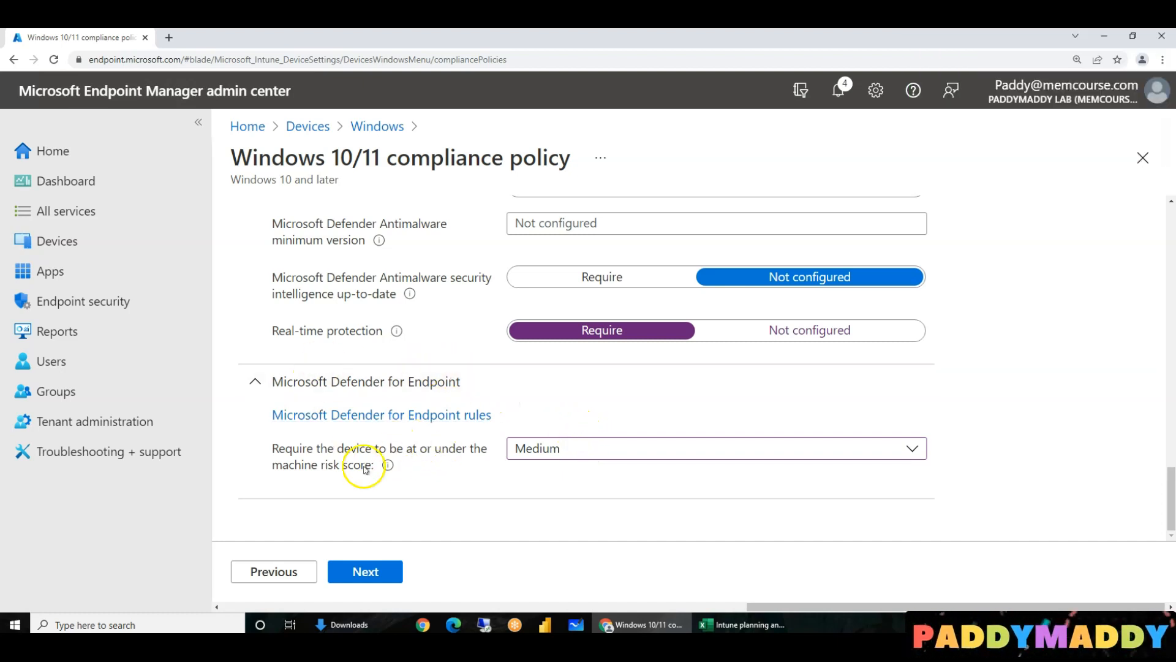
left_click(555, 451)
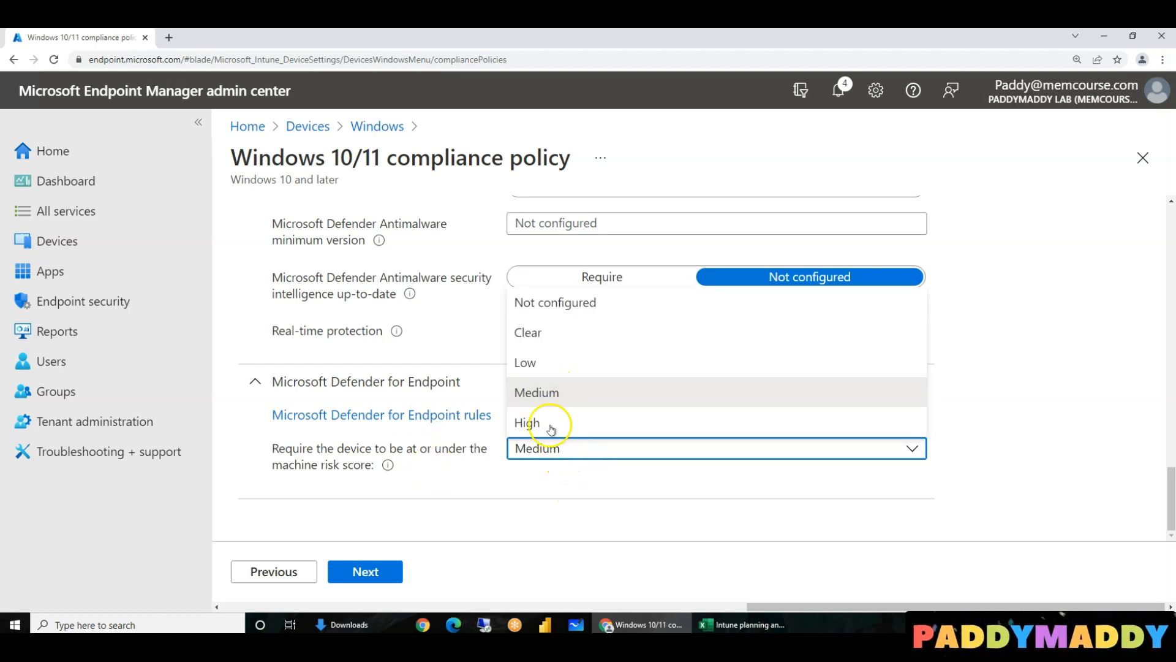
left_click(545, 367)
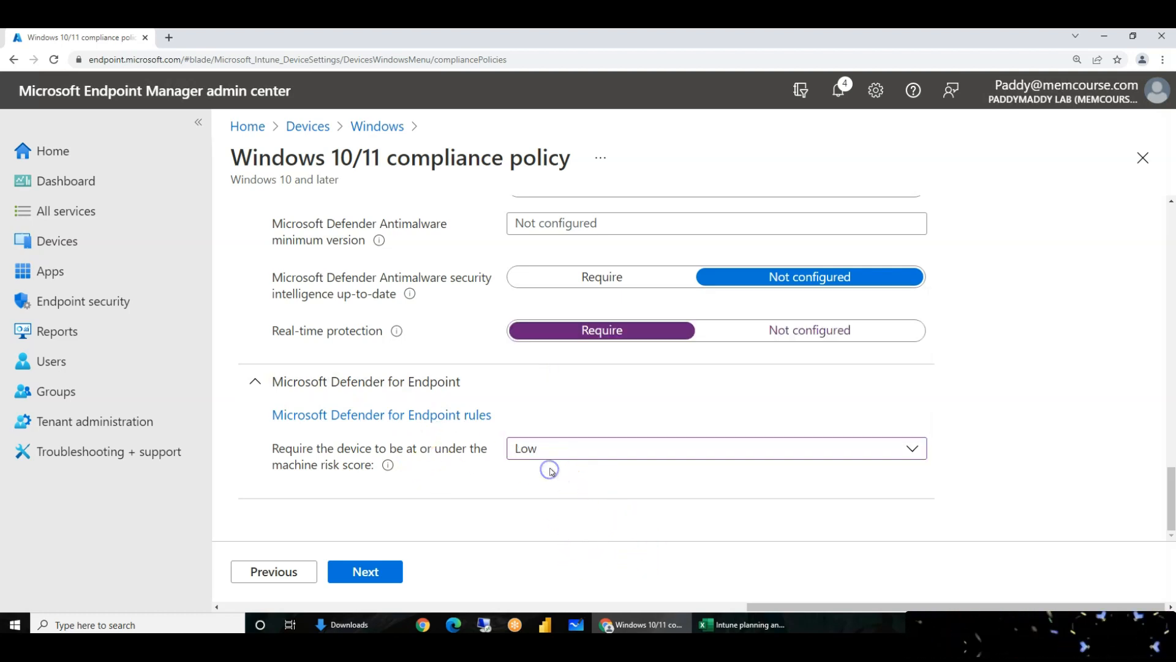
left_click(387, 570)
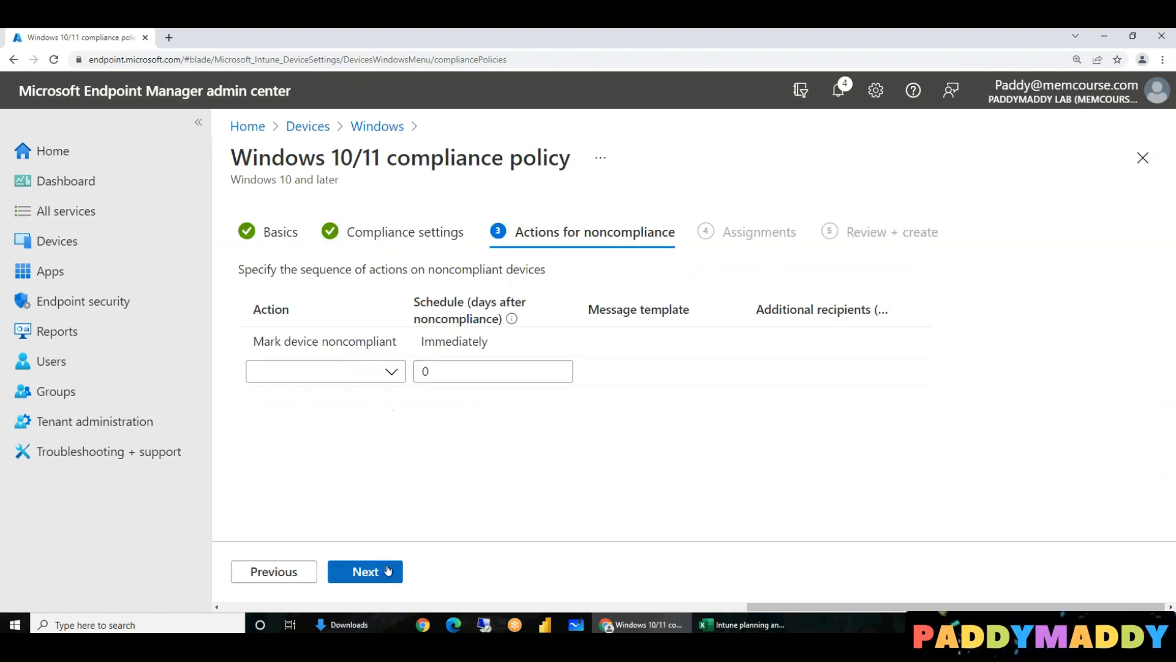
- Add a 'Send email to end user' action using the Firewall Not Enabled template
left_click(388, 371)
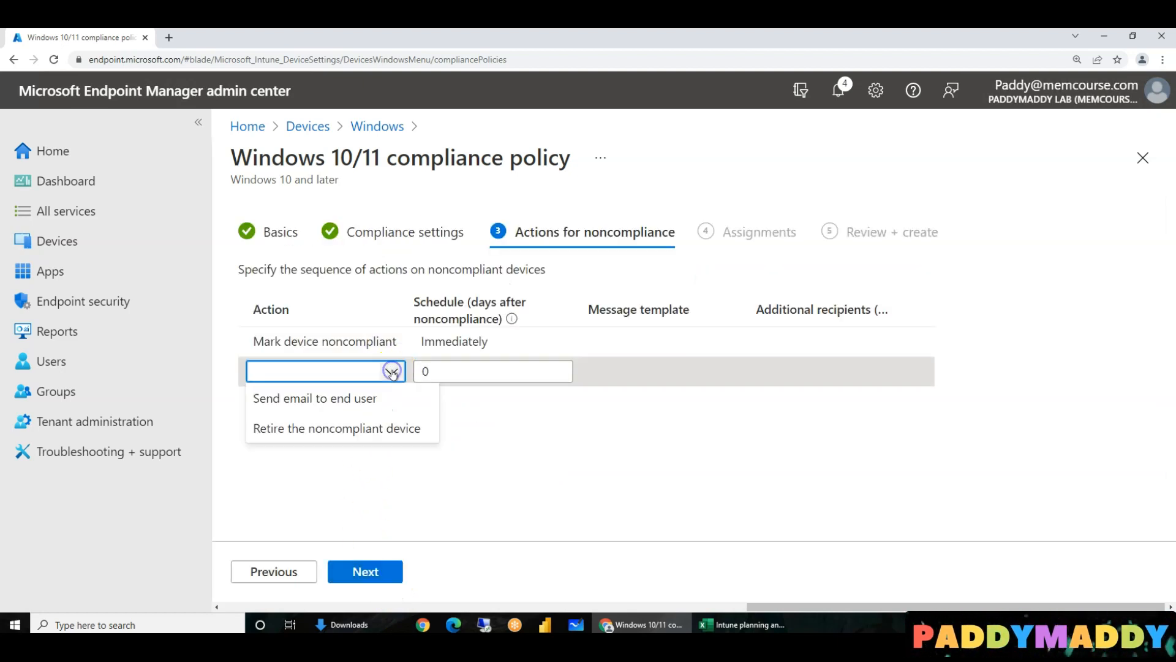
left_click(351, 404)
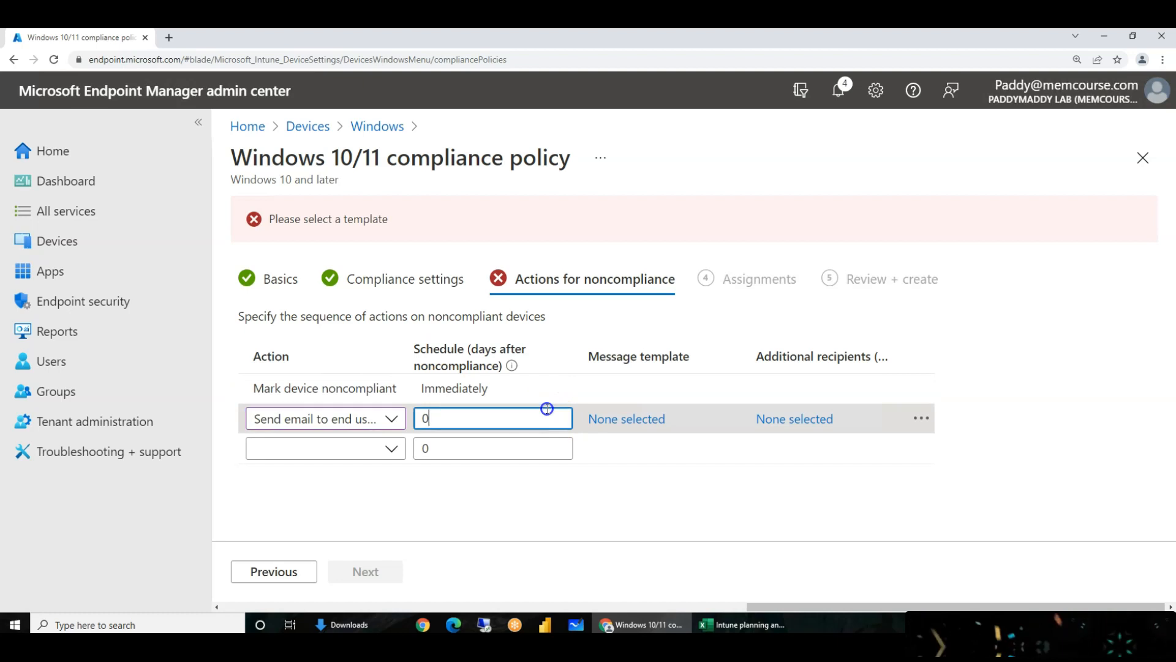
left_click(640, 418)
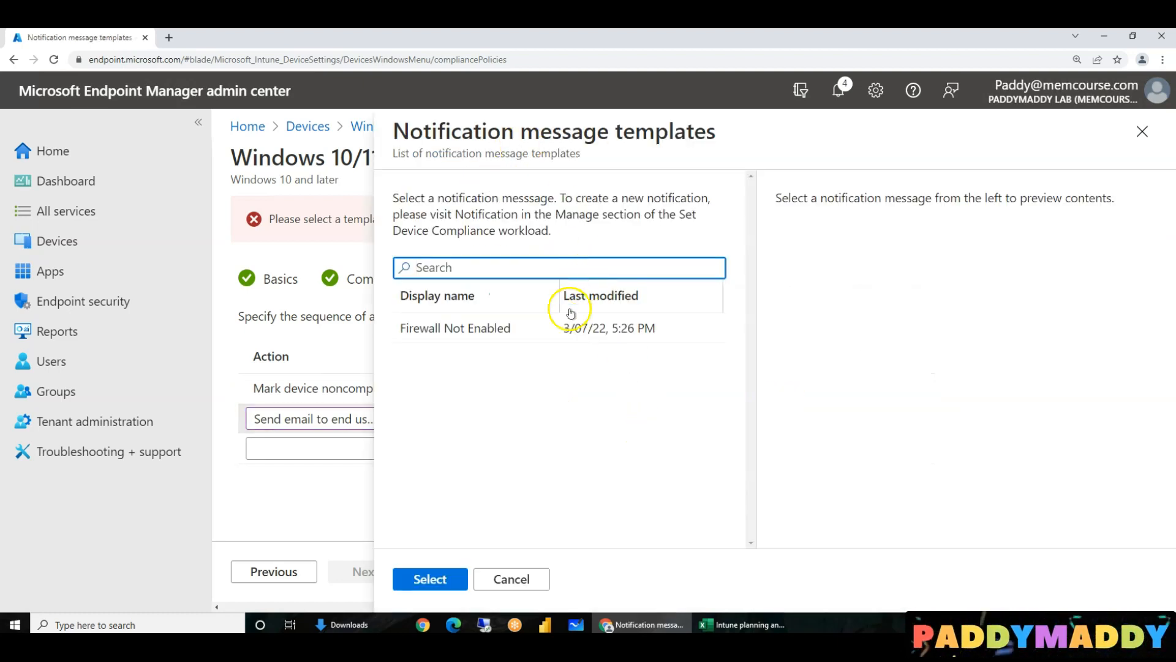
left_click(492, 341)
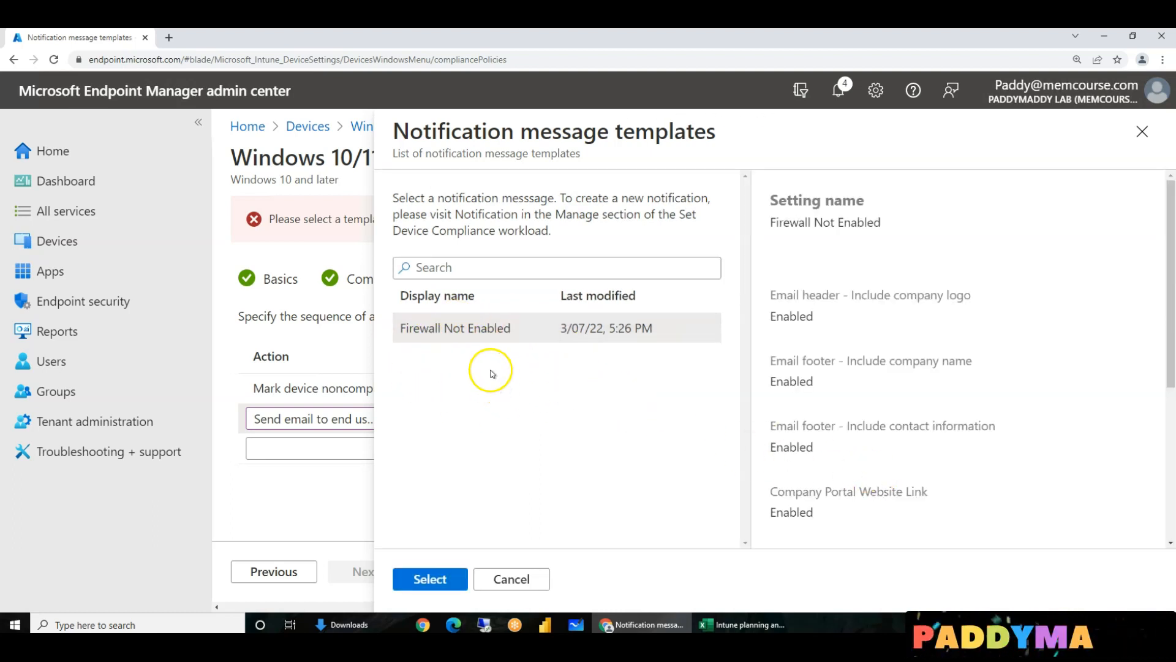
left_click(432, 580)
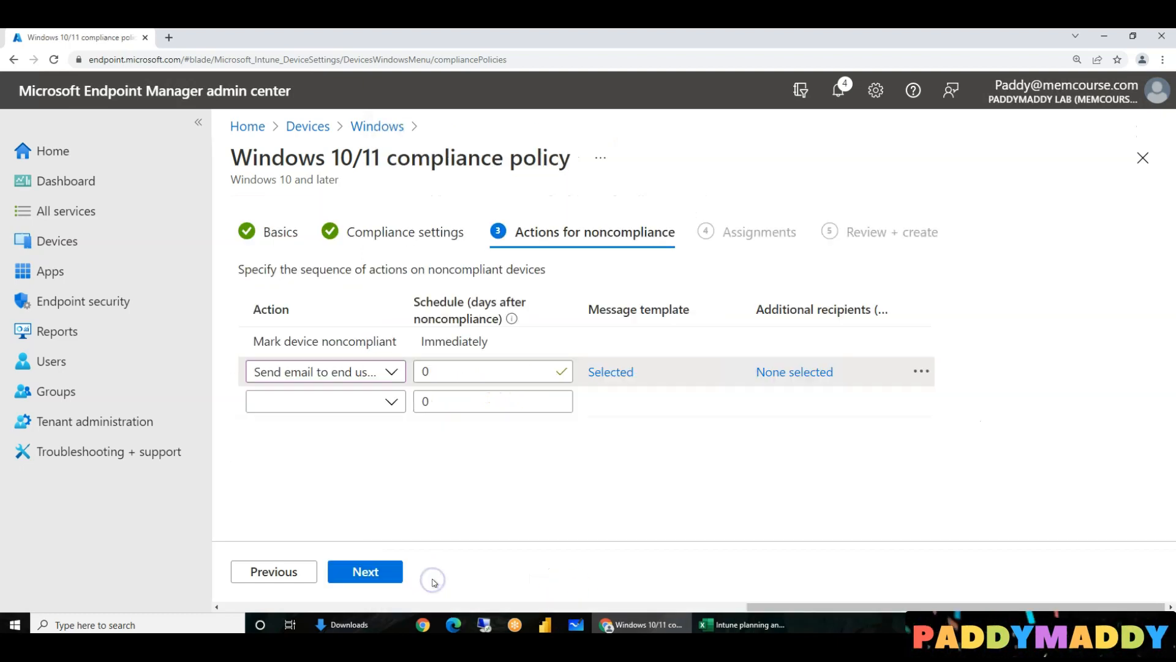
- Add IntuneHelpDesk as an additional recipient, keep the 0-day schedule, and continue to Assignments
left_click(814, 369)
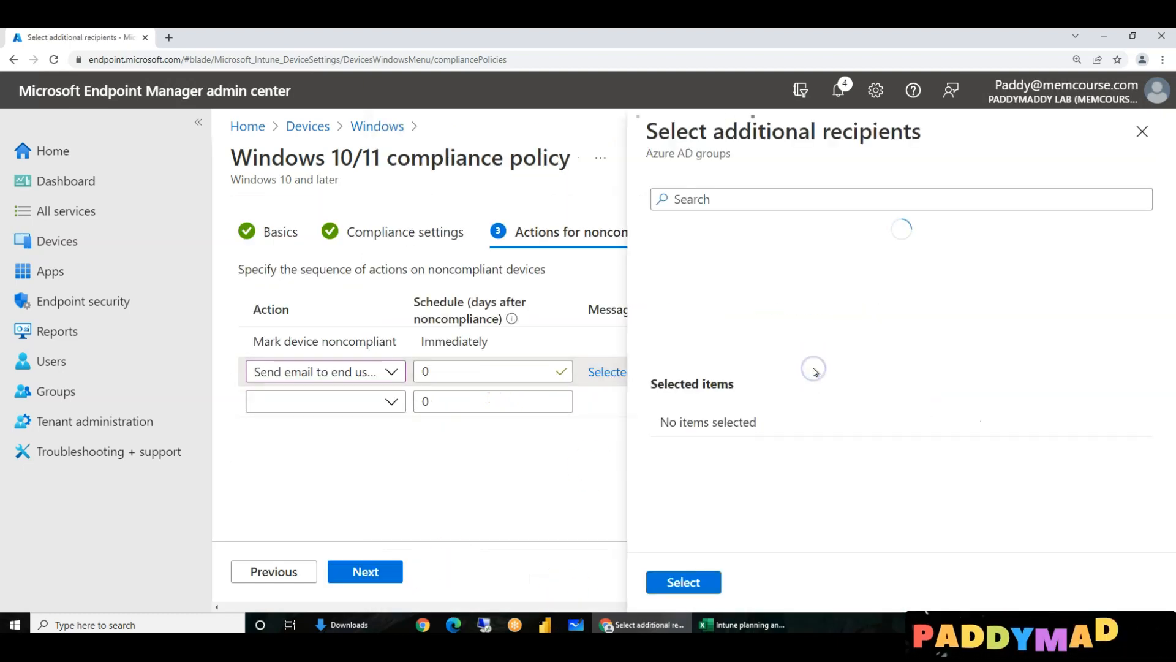
left_click(703, 200)
type("he")
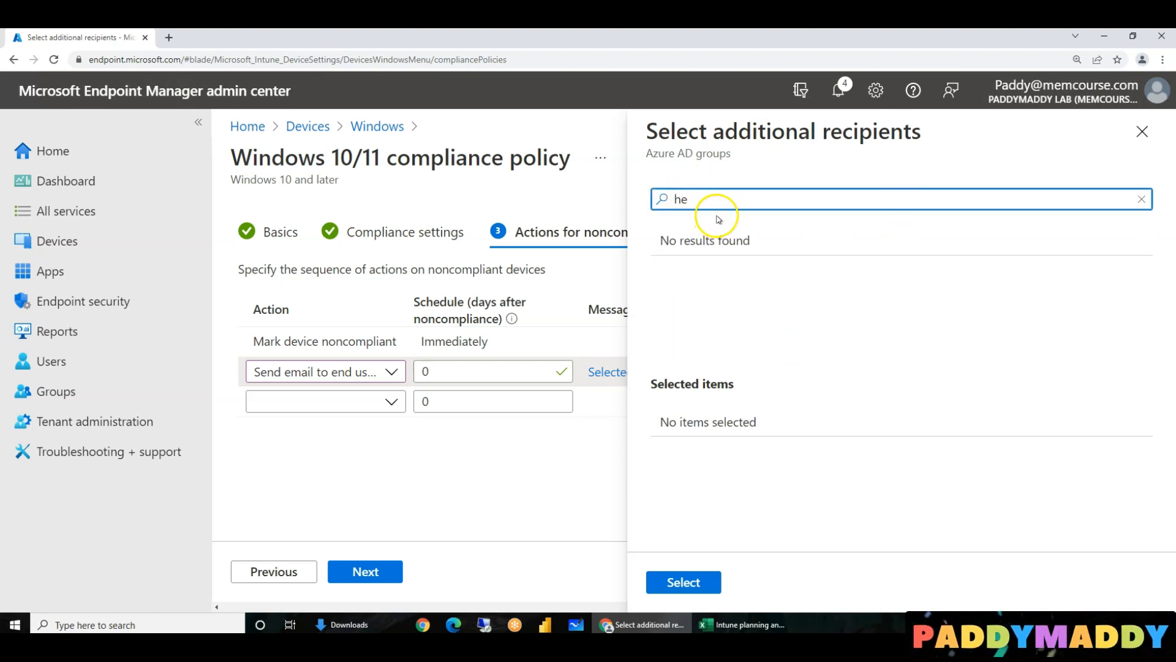
key("BackSpace")
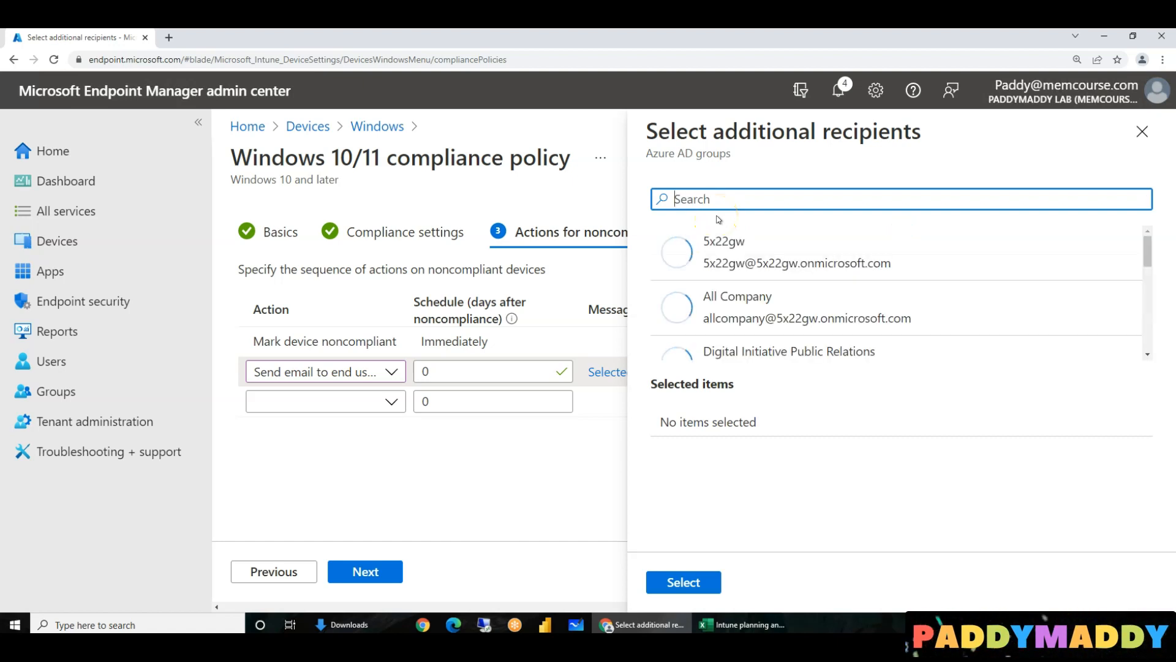
scroll(846, 296, "down", 1)
scroll(846, 296, "down", 1)
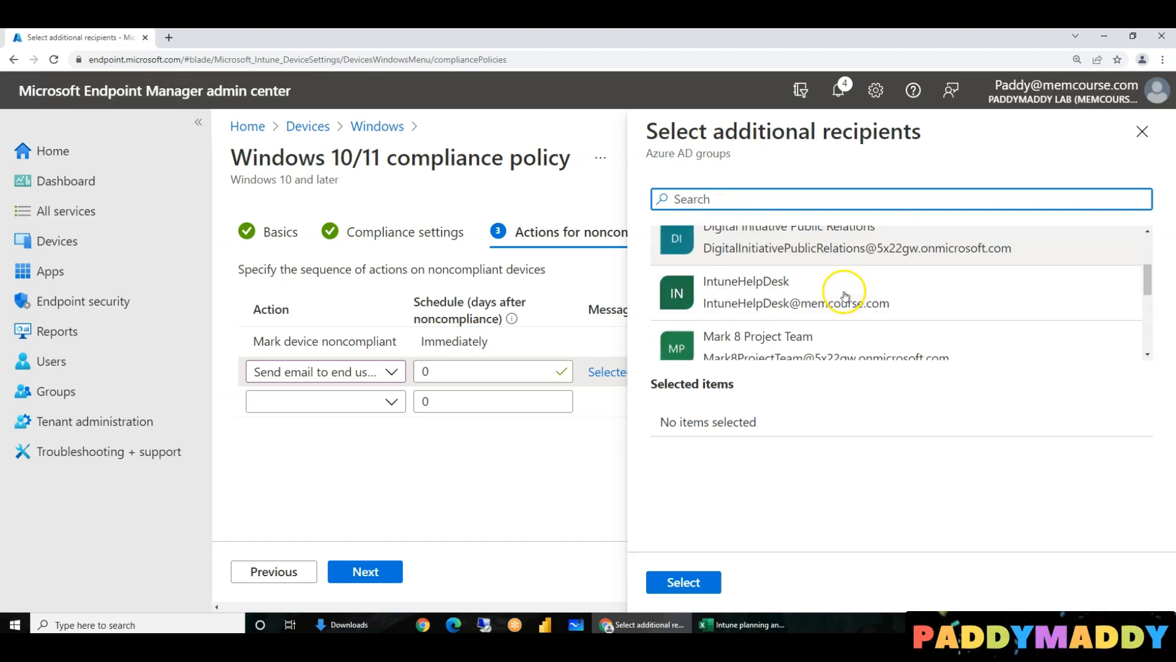
left_click(732, 293)
left_click(697, 580)
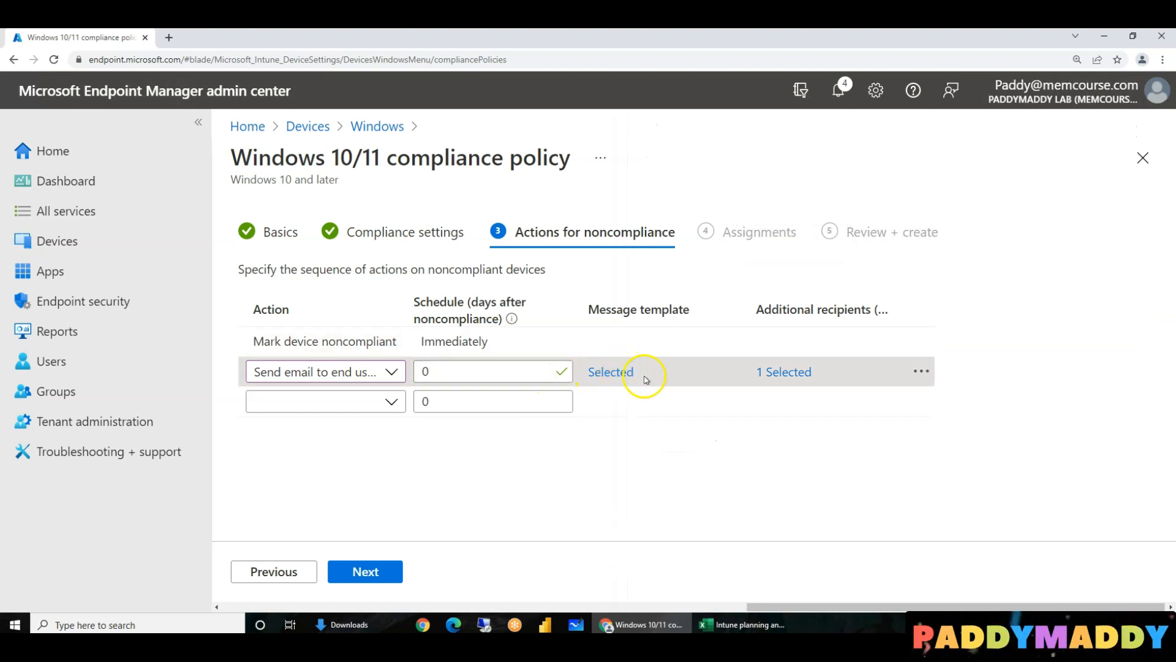
left_click(494, 370)
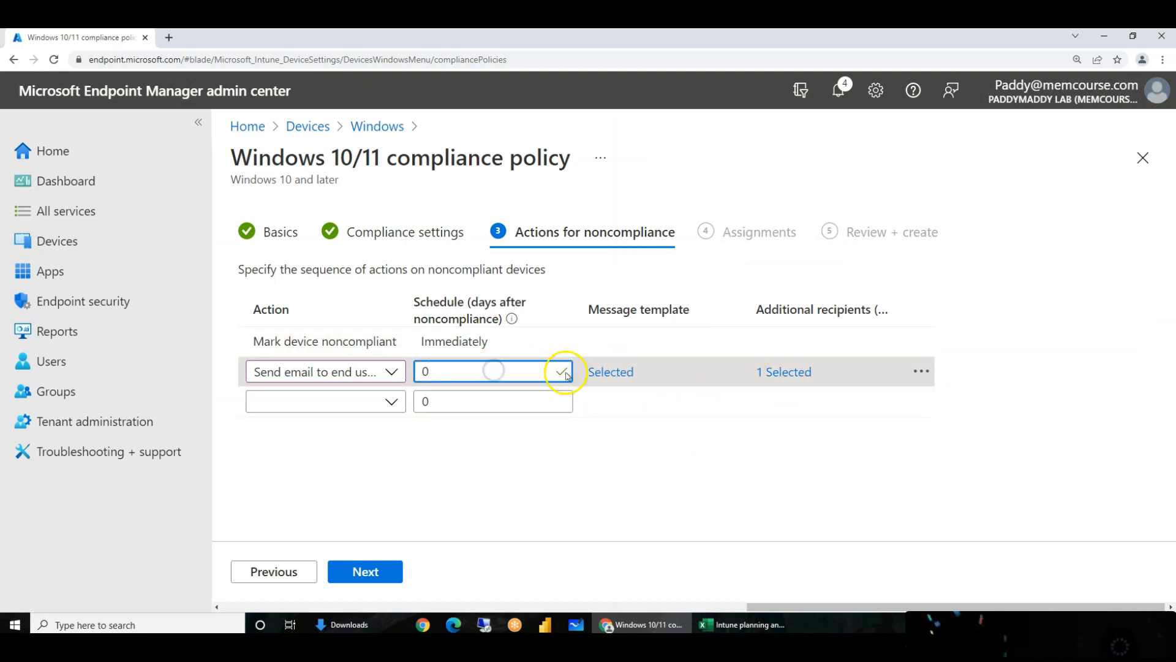
left_click(370, 568)
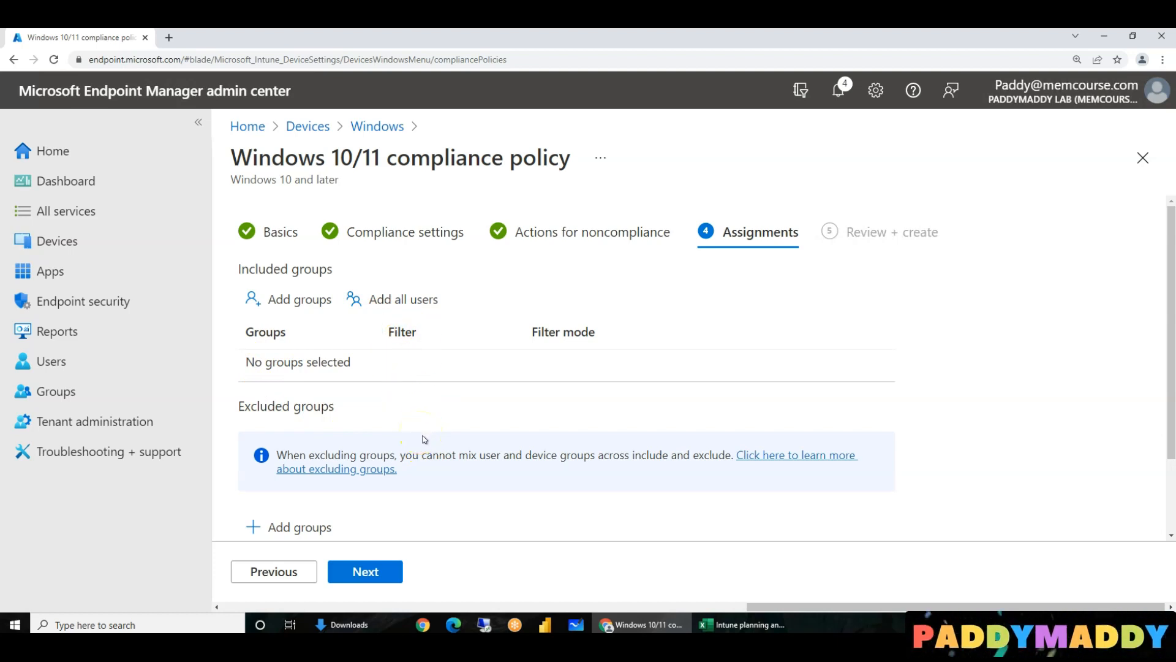
- Include the Intune-COD-Windows-Users group in the assignments with no filter, then continue to Review + create
left_click(313, 299)
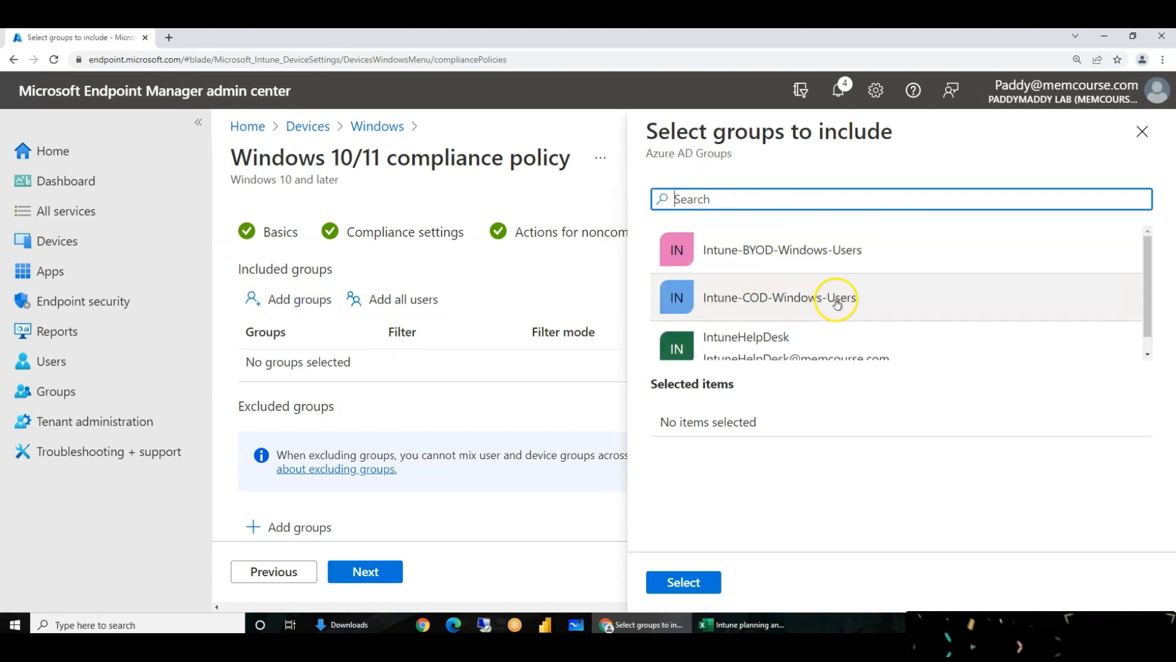
left_click(778, 308)
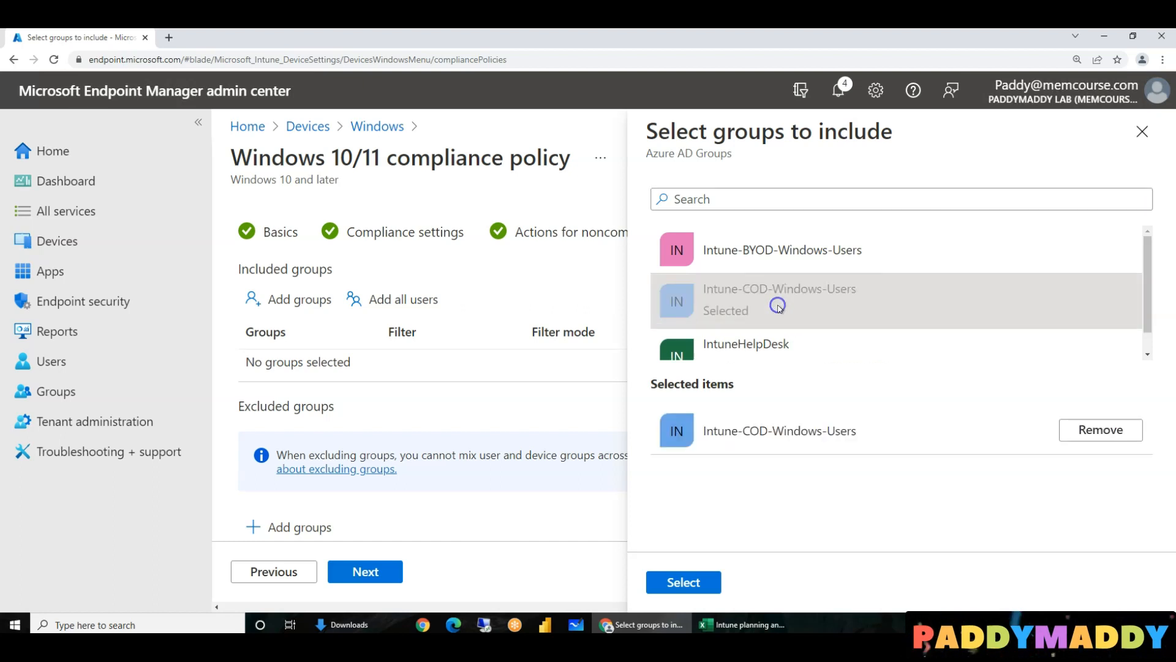
left_click(679, 582)
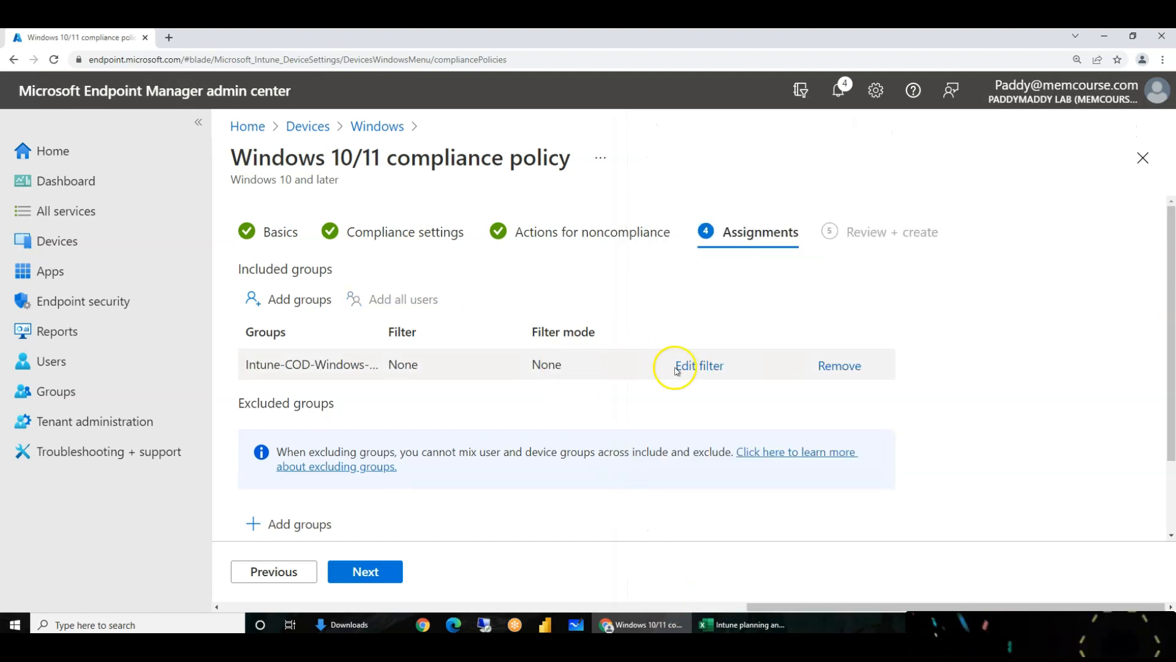
left_click(694, 365)
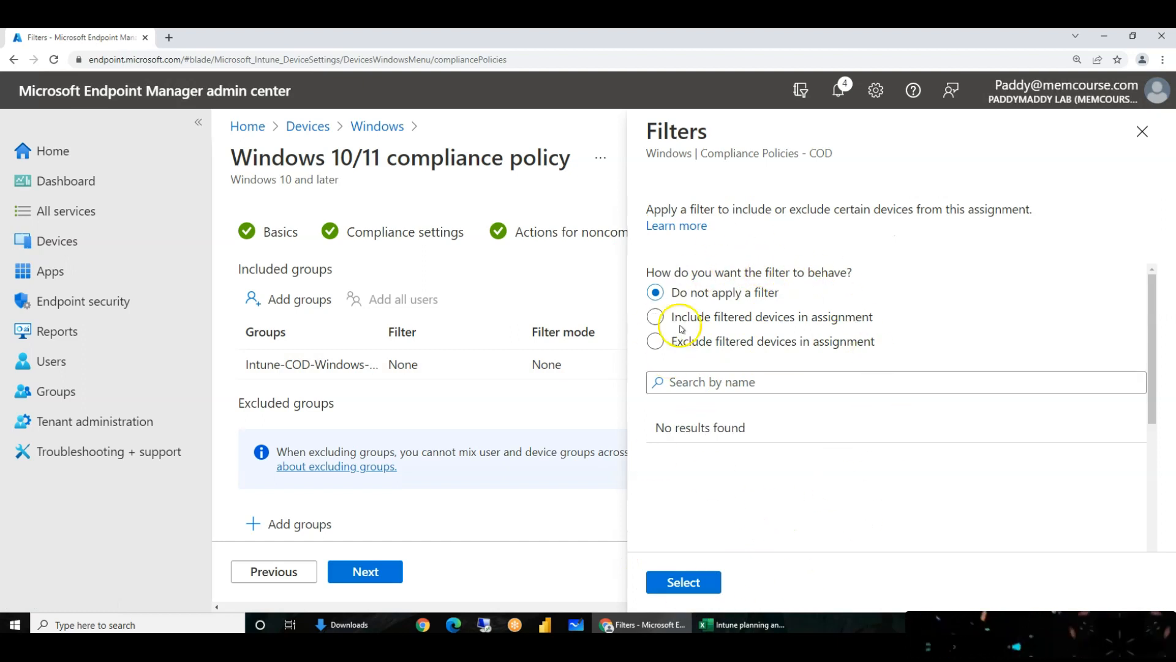
left_click(680, 582)
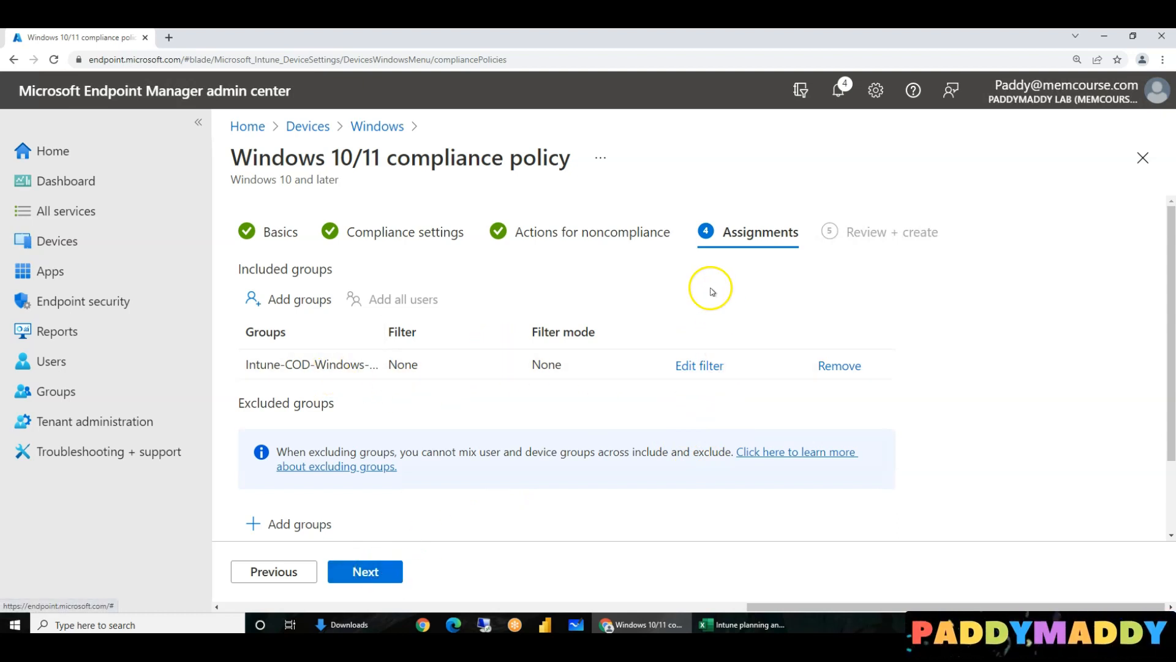
left_click(380, 574)
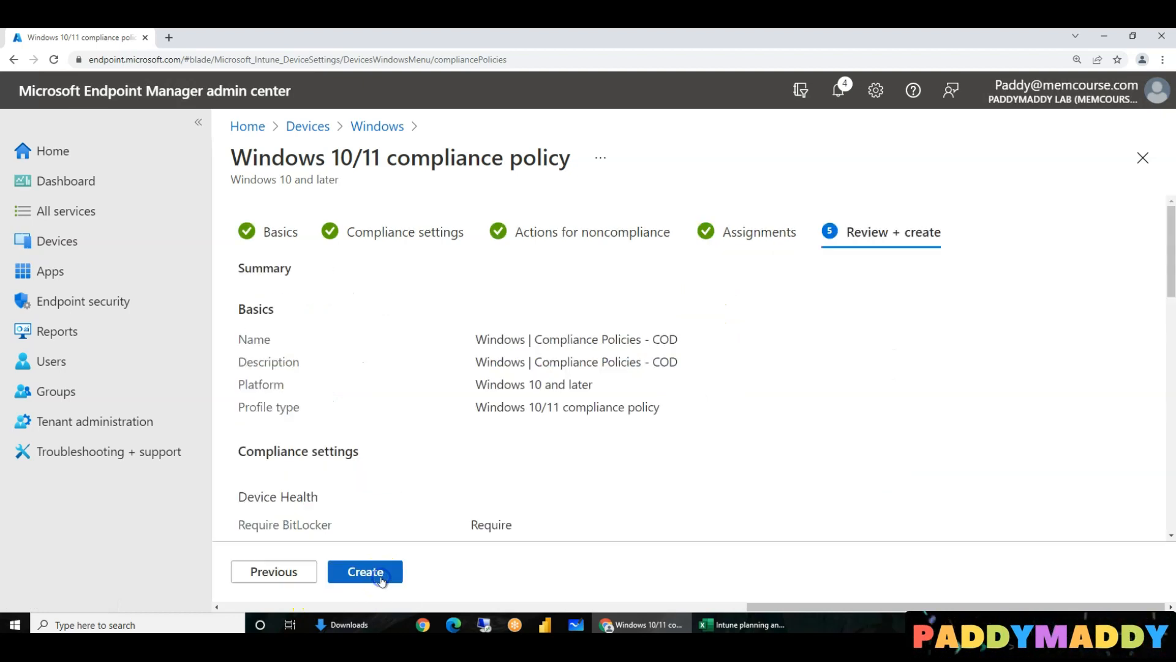
- Check the Review + create summary and create the 'Windows | Compliance Policies - COD' policy
scroll(582, 429, "down", 7)
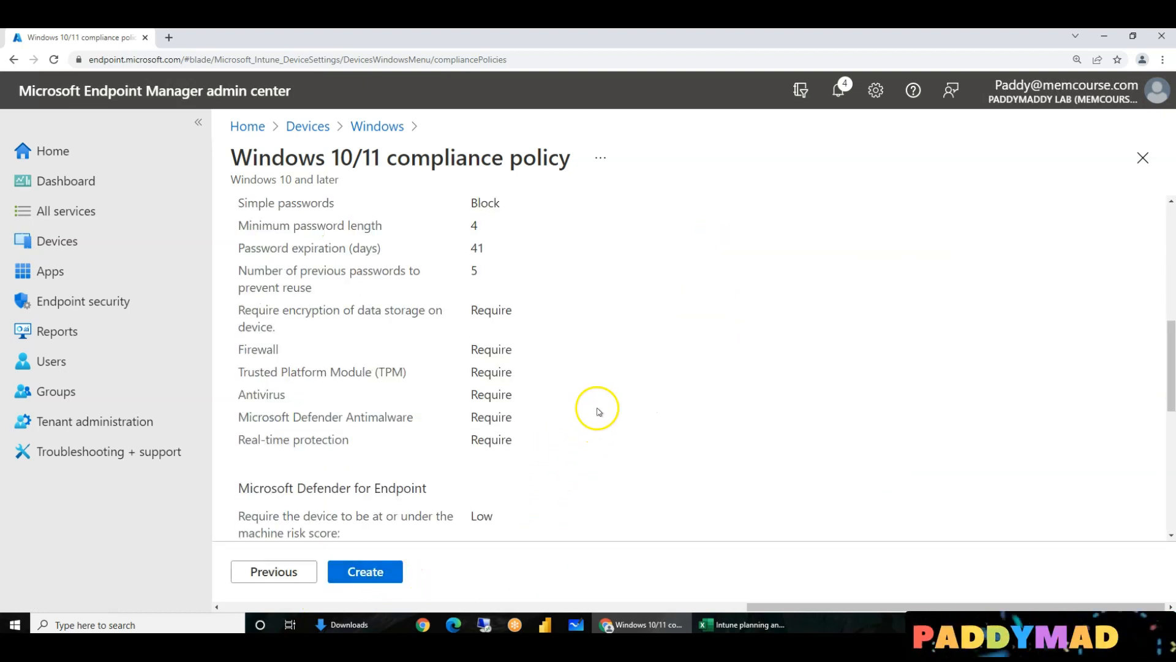
scroll(600, 411, "down", 10)
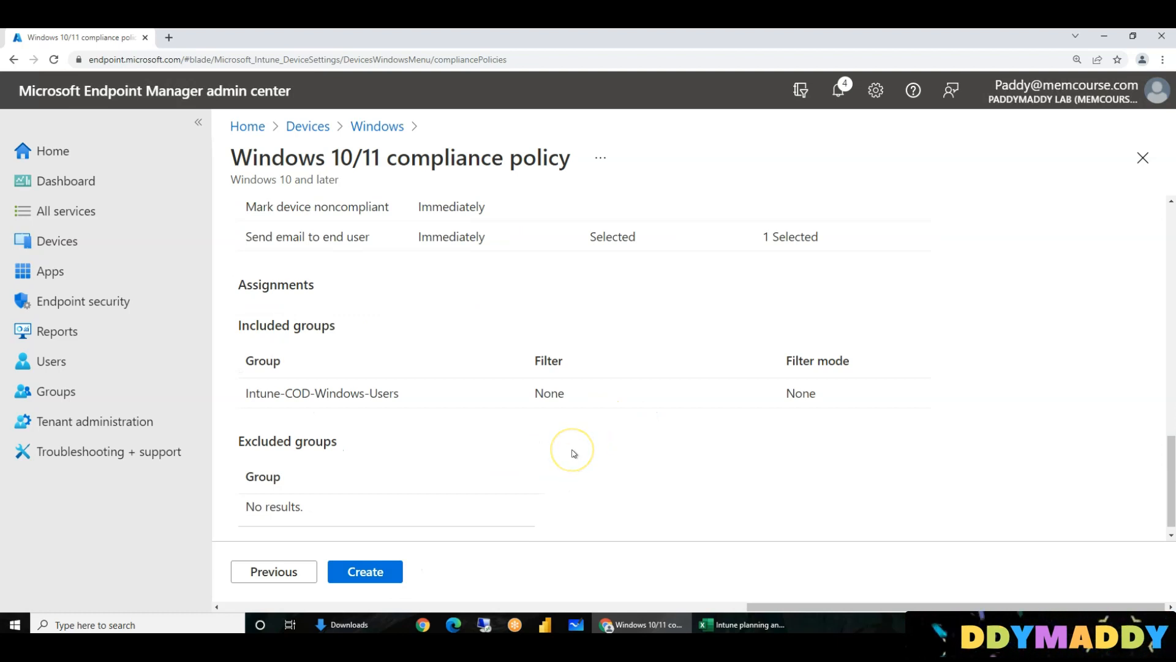
scroll(533, 490, "up", 10)
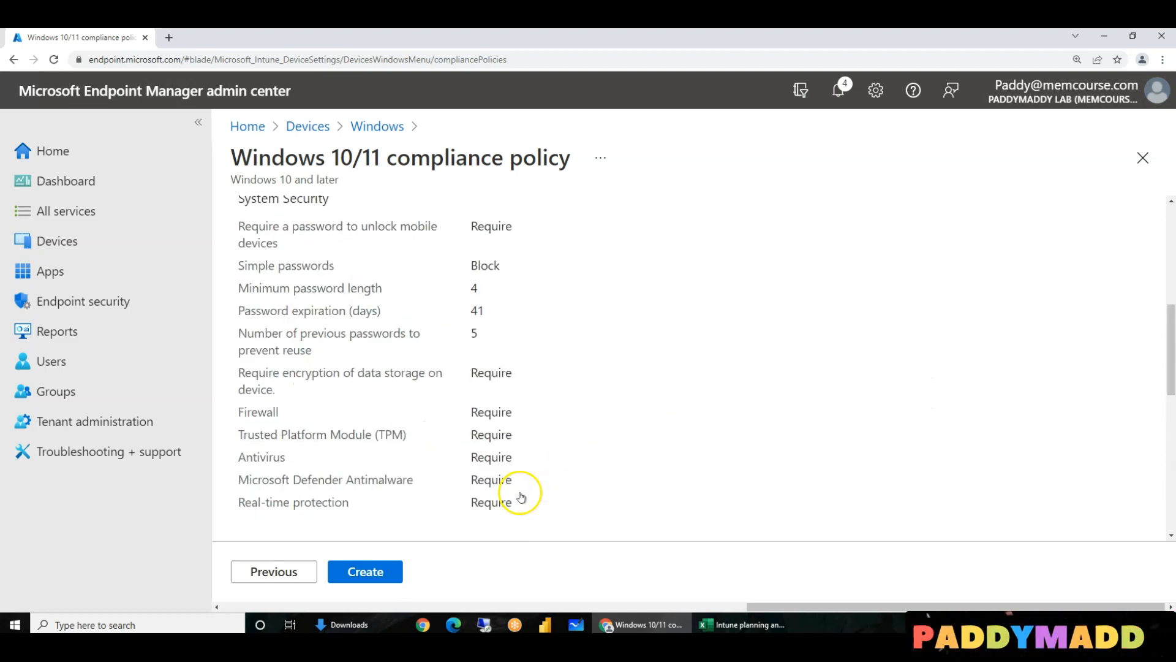
scroll(548, 466, "up", 7)
left_click(385, 575)
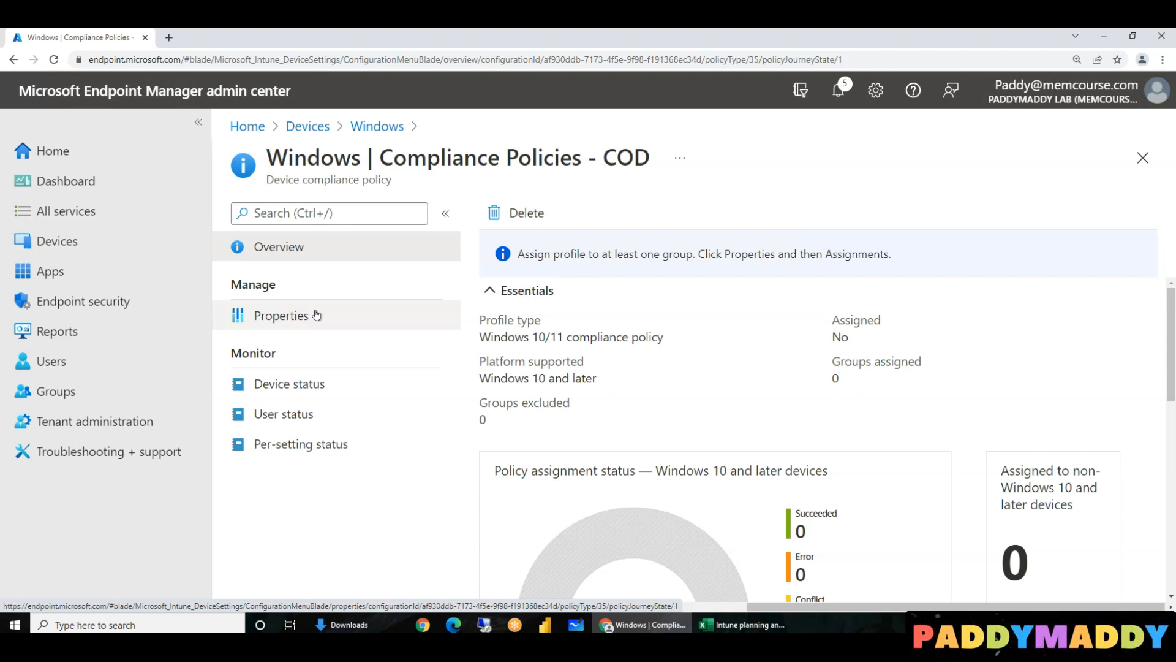
left_click(338, 321)
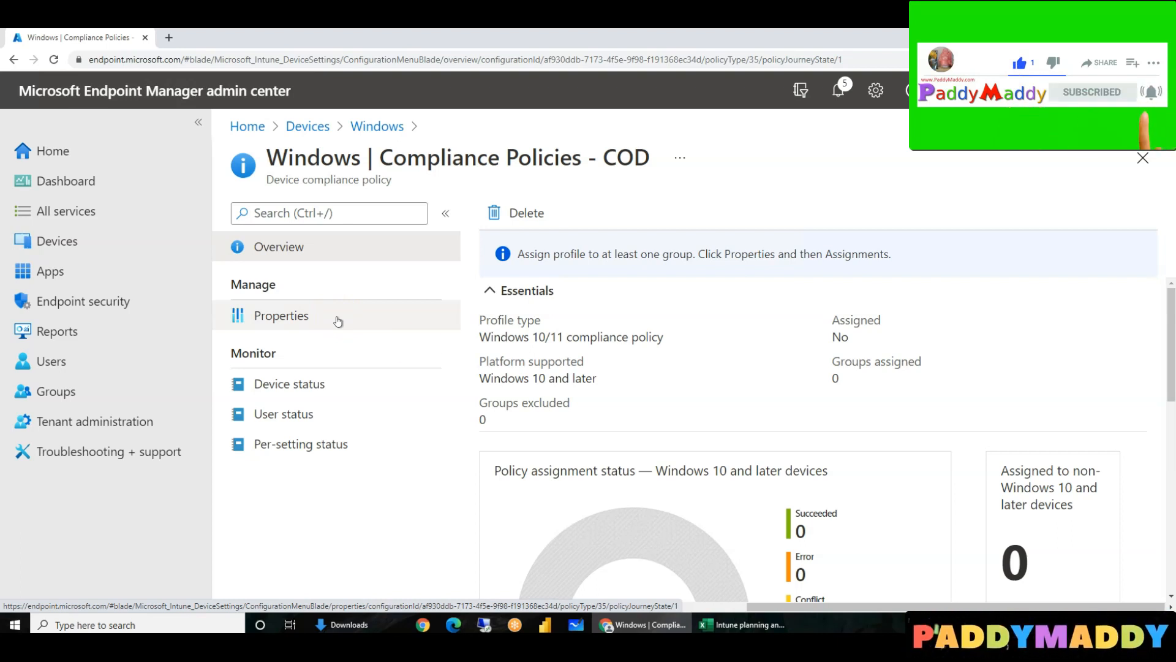
left_click(427, 341)
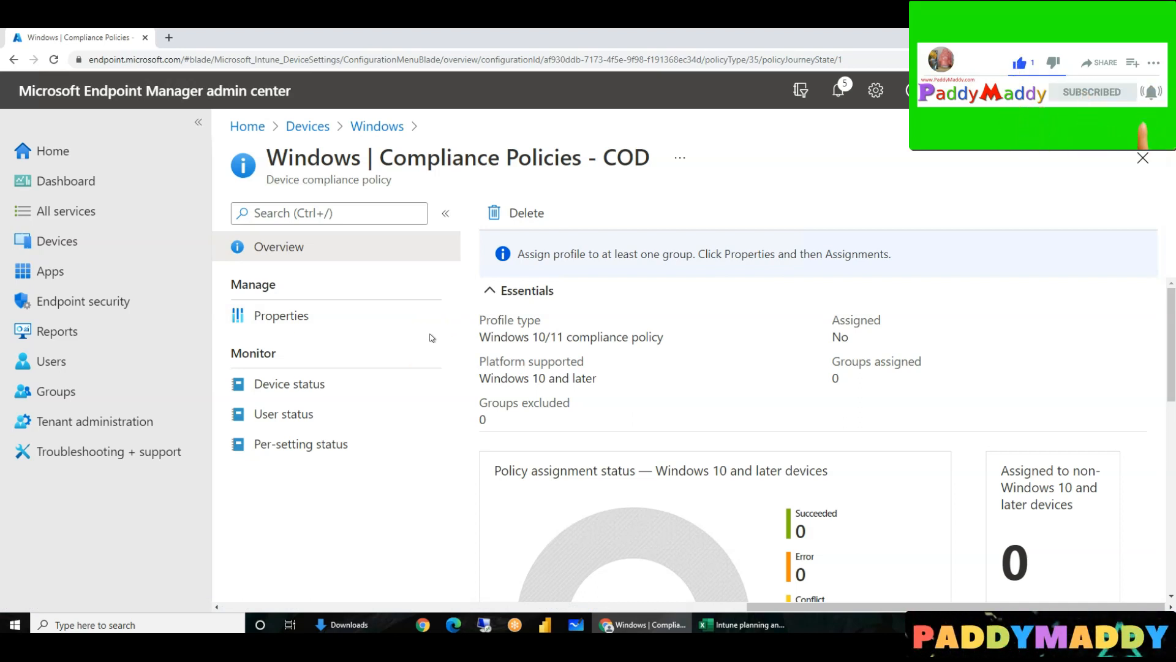
left_click(445, 343)
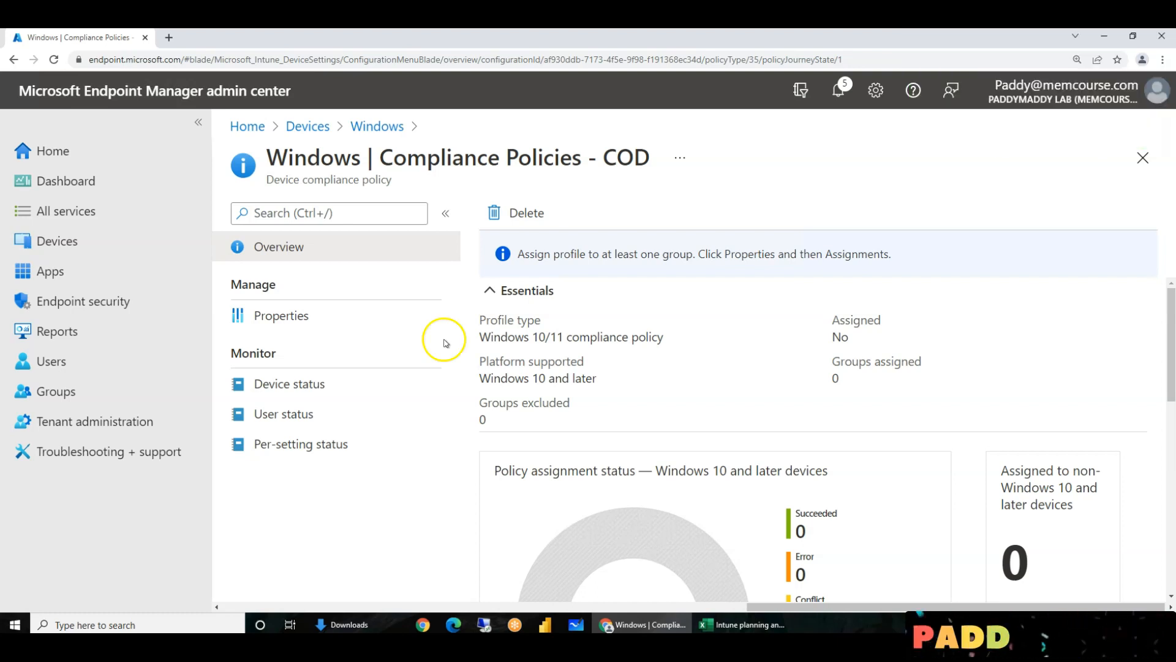